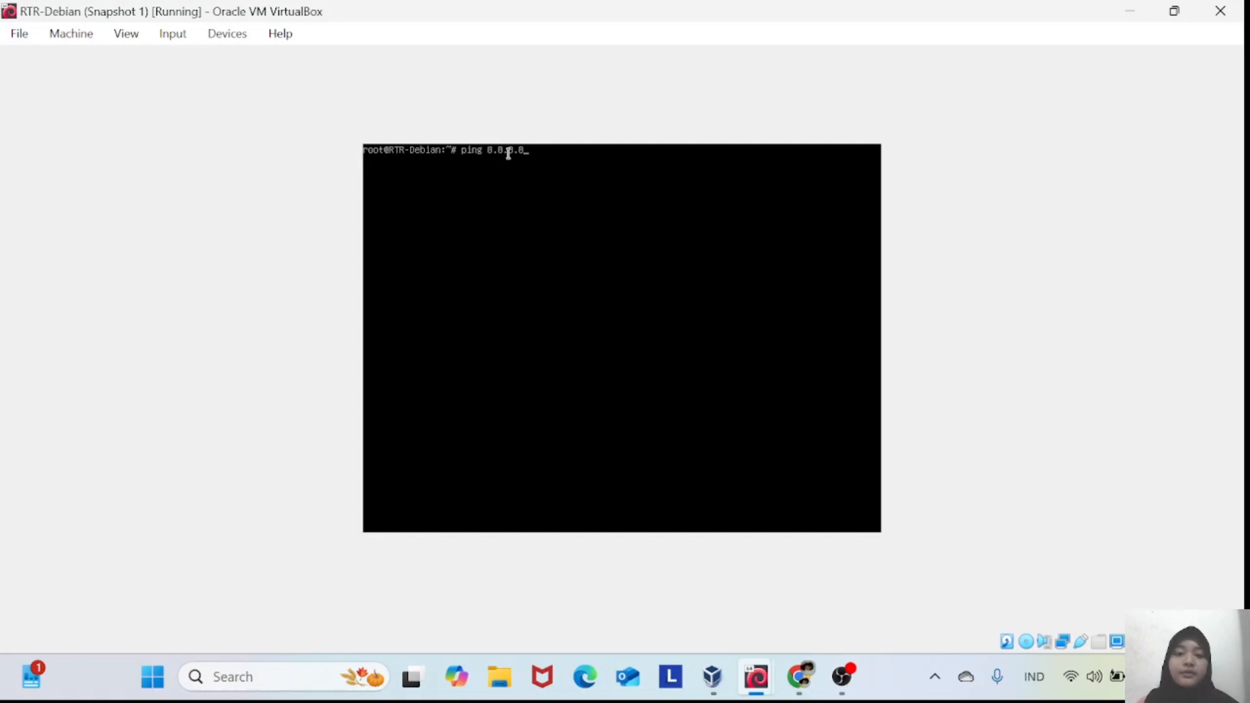
Ping 8.8.8.8 from the router's terminal to test internet connectivity, and stop the ping after a few replies.
text(8)
key(Return)
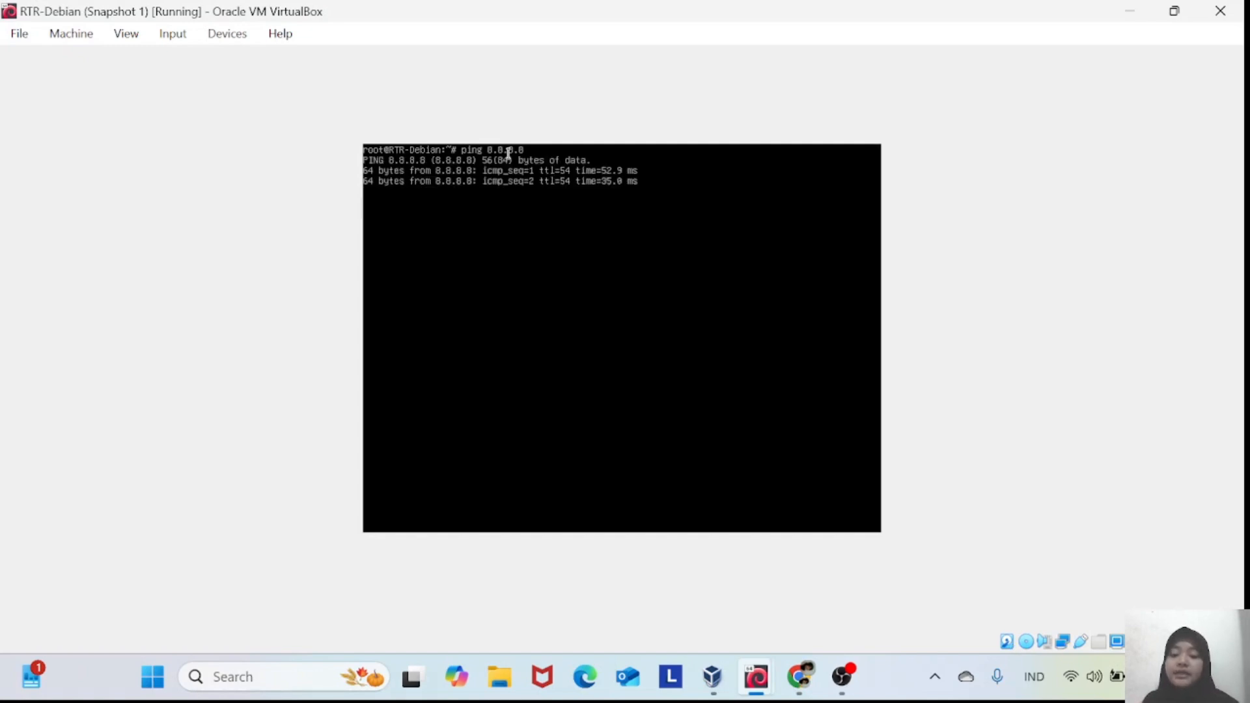
key(ctrl+c)
Ping google.com to test name resolution, and stop the ping after a few replies.
text(pin)
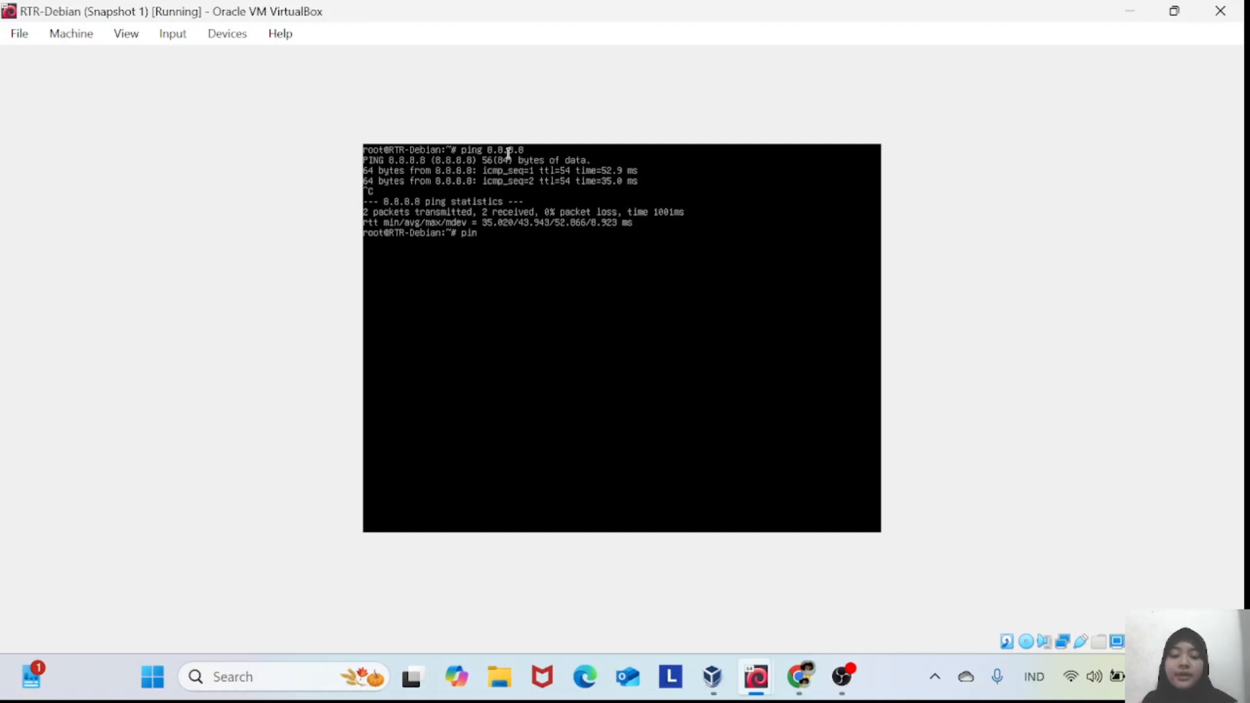
text(g google.co)
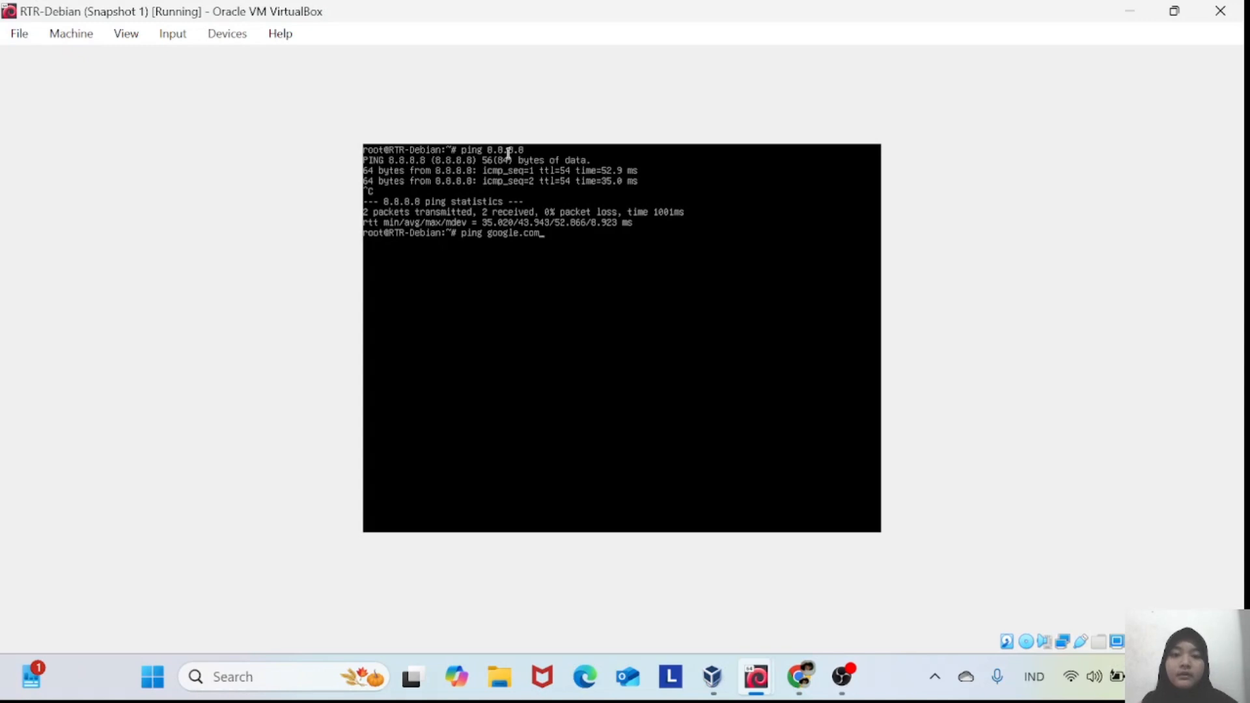
text(m)
key(Return)
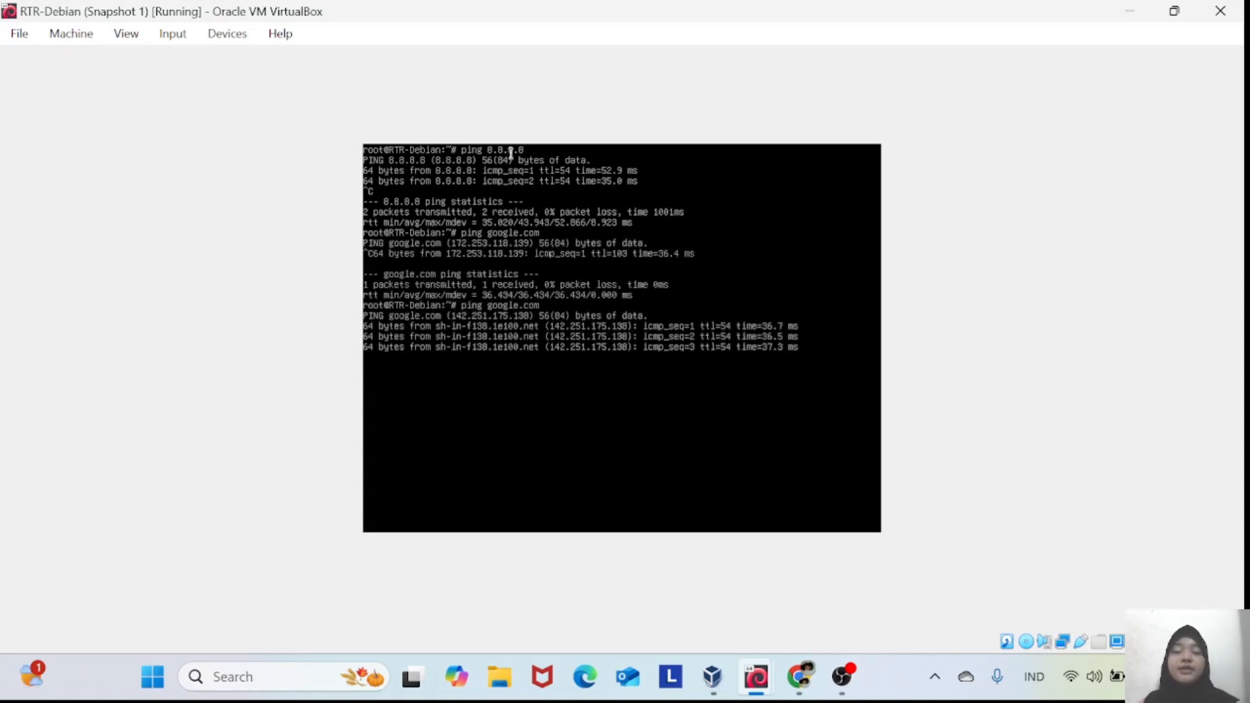
key(ctrl+c)
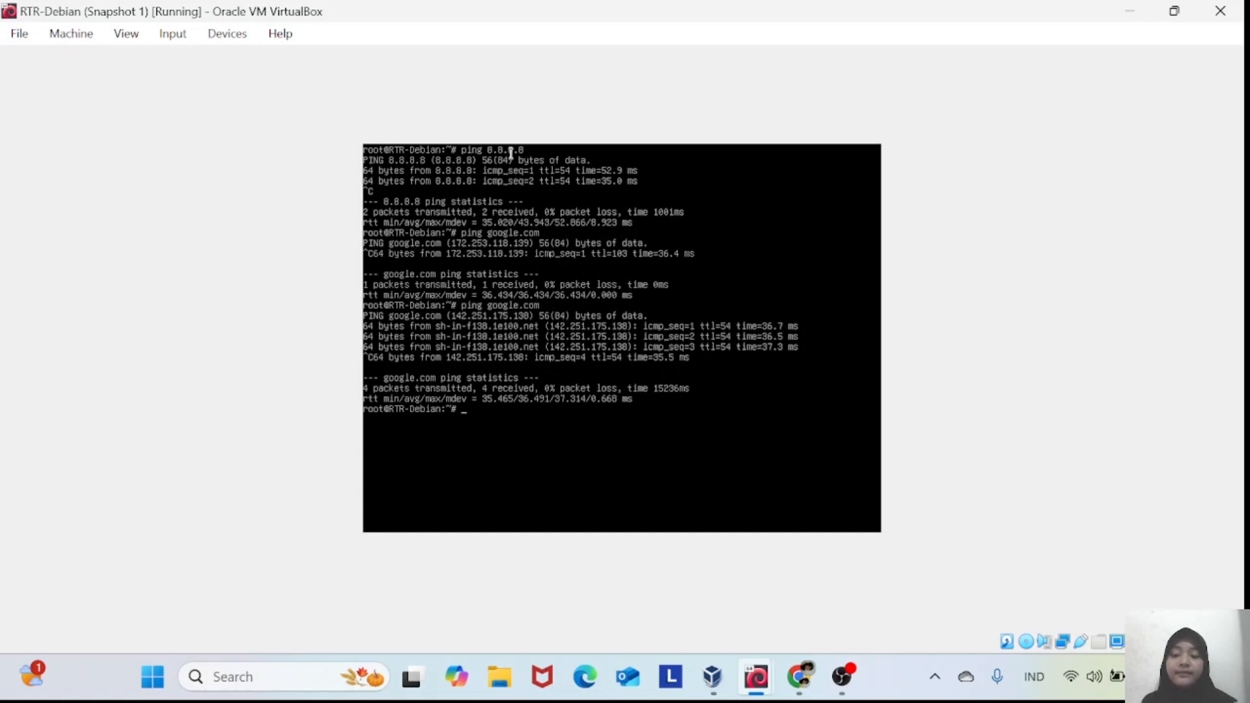
Install the isc-dhcp-server package with apt.
text(apt install)
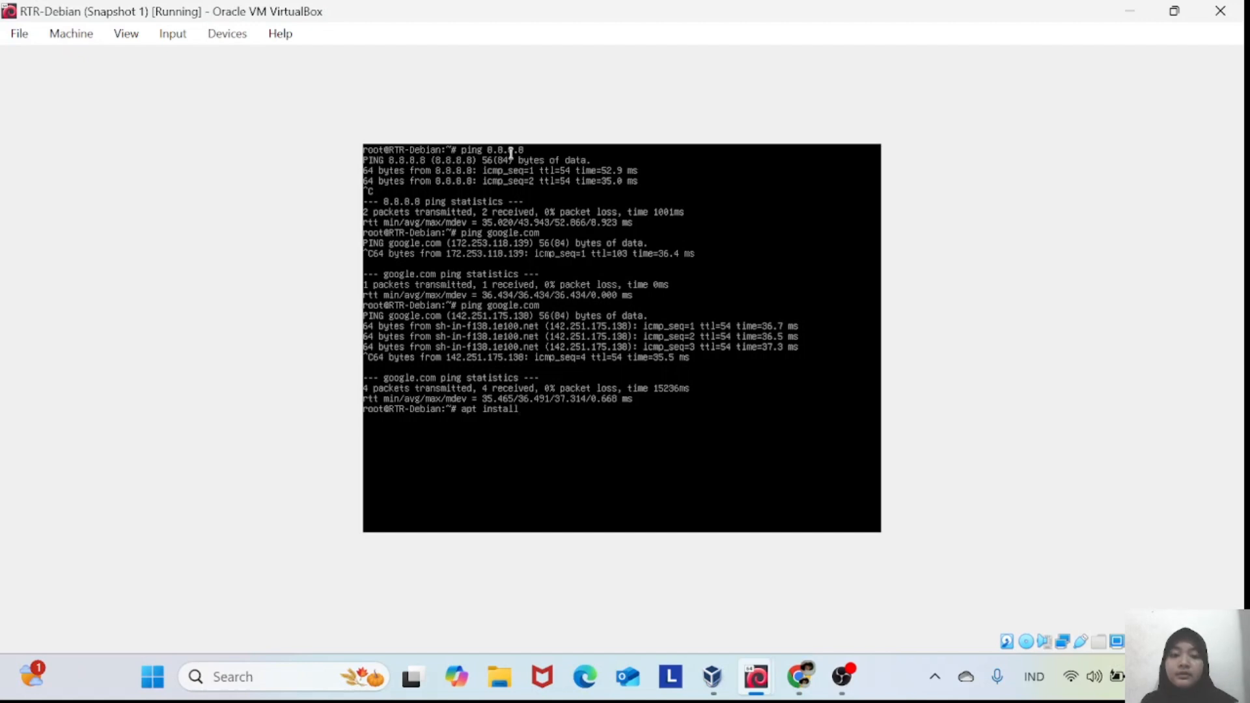
text( isc-dhcp-server)
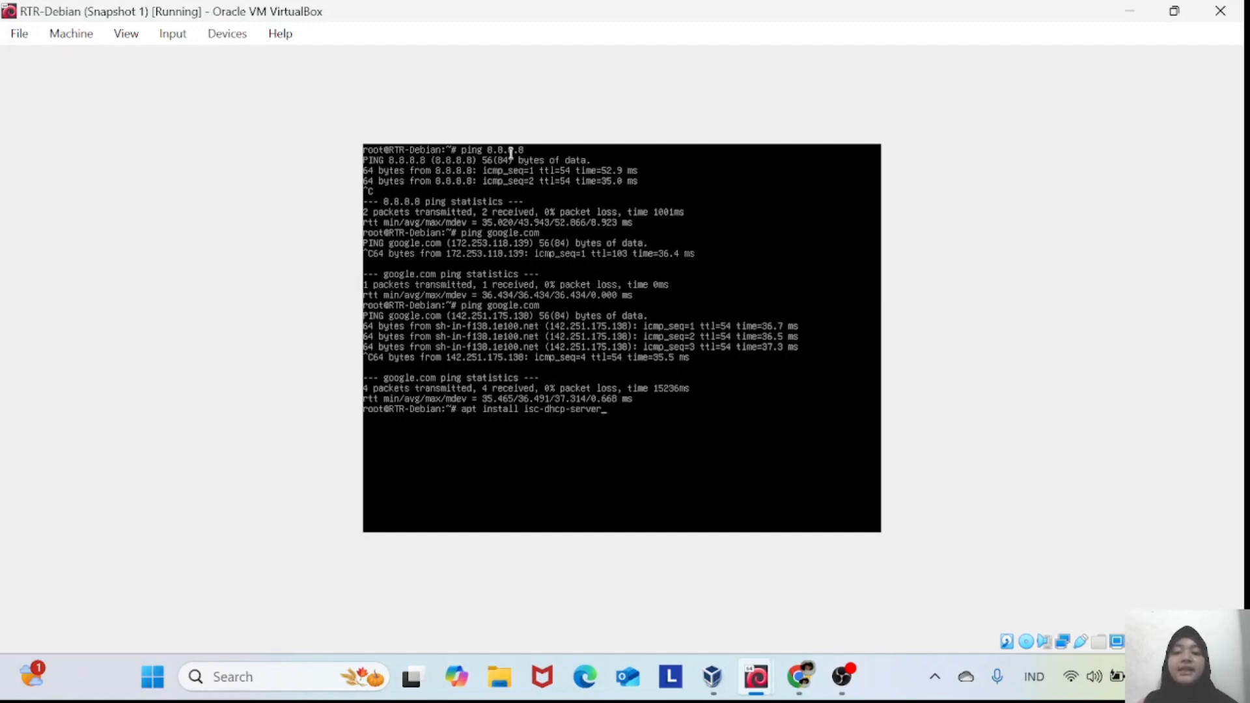
key(Return)
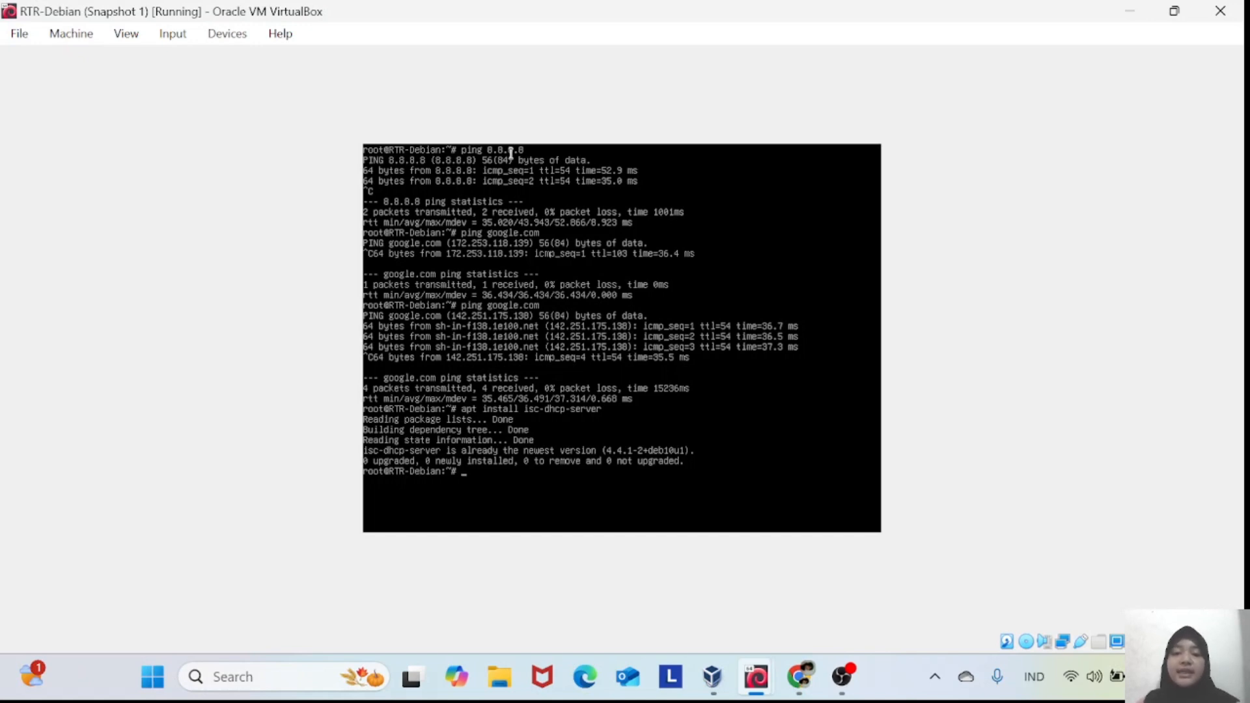
View the DHCP defaults file /etc/default/isc-dhcp-server in nano, and exit without making changes.
text(nan)
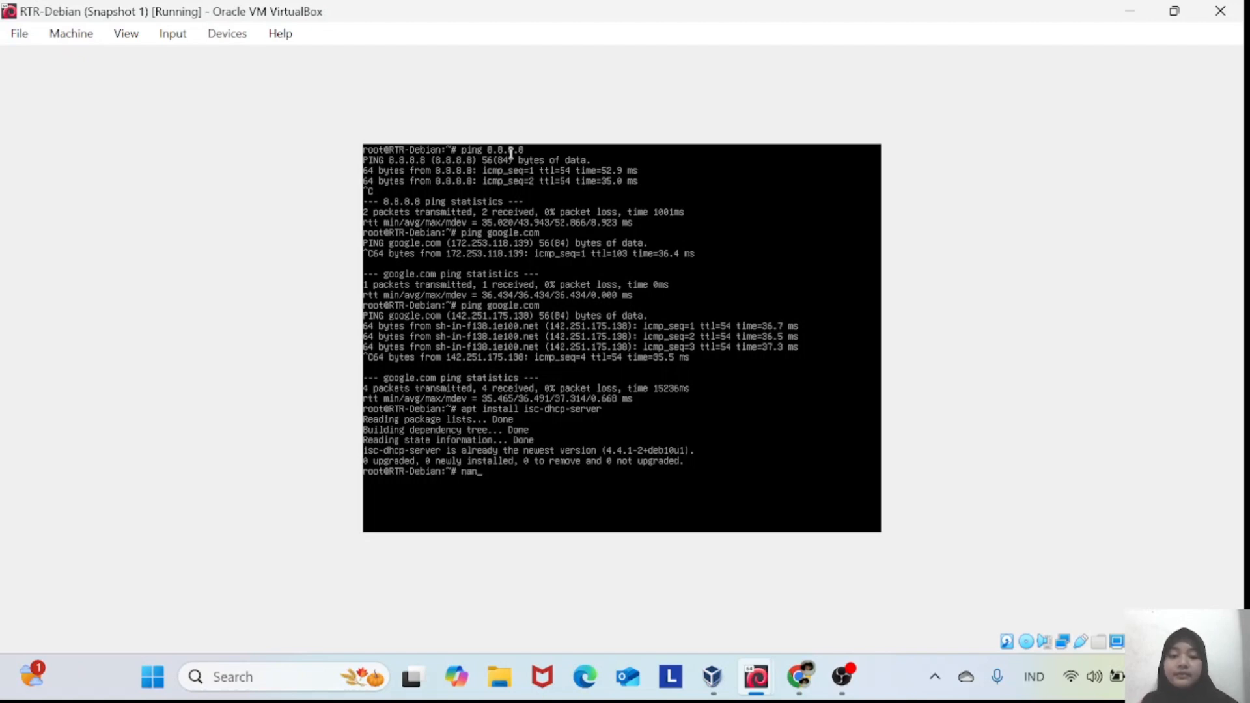
text(o /etc)
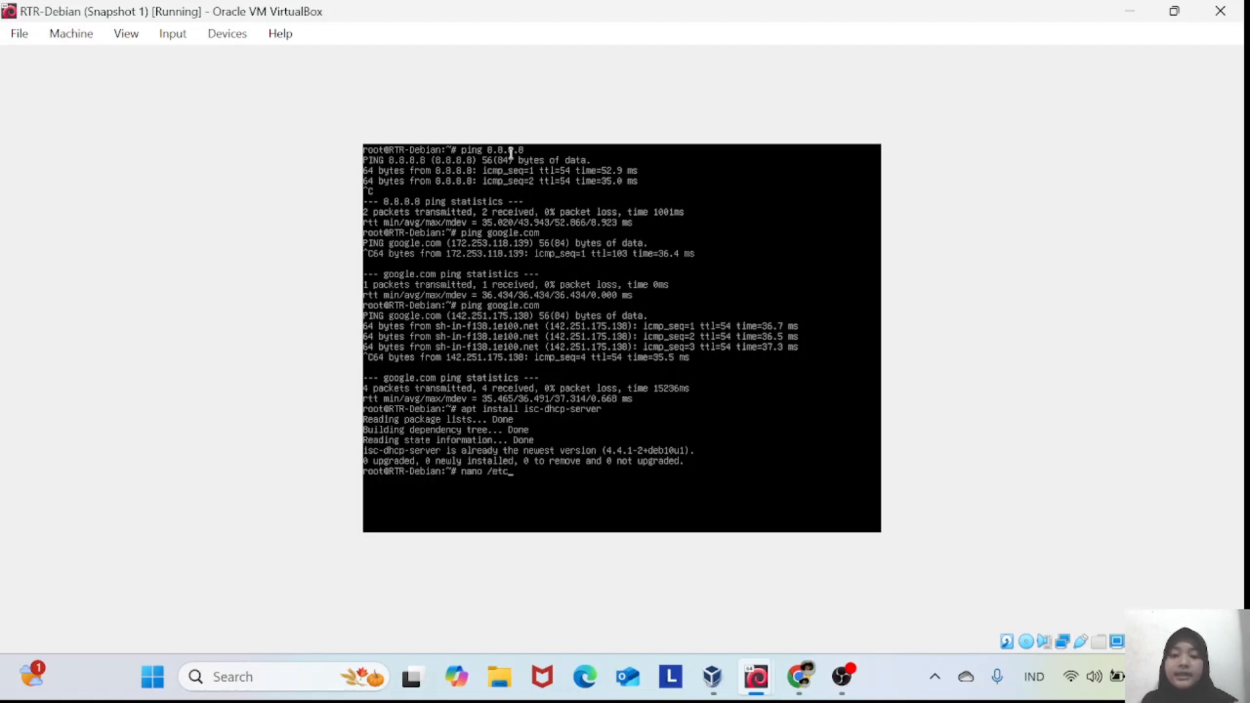
text(/)
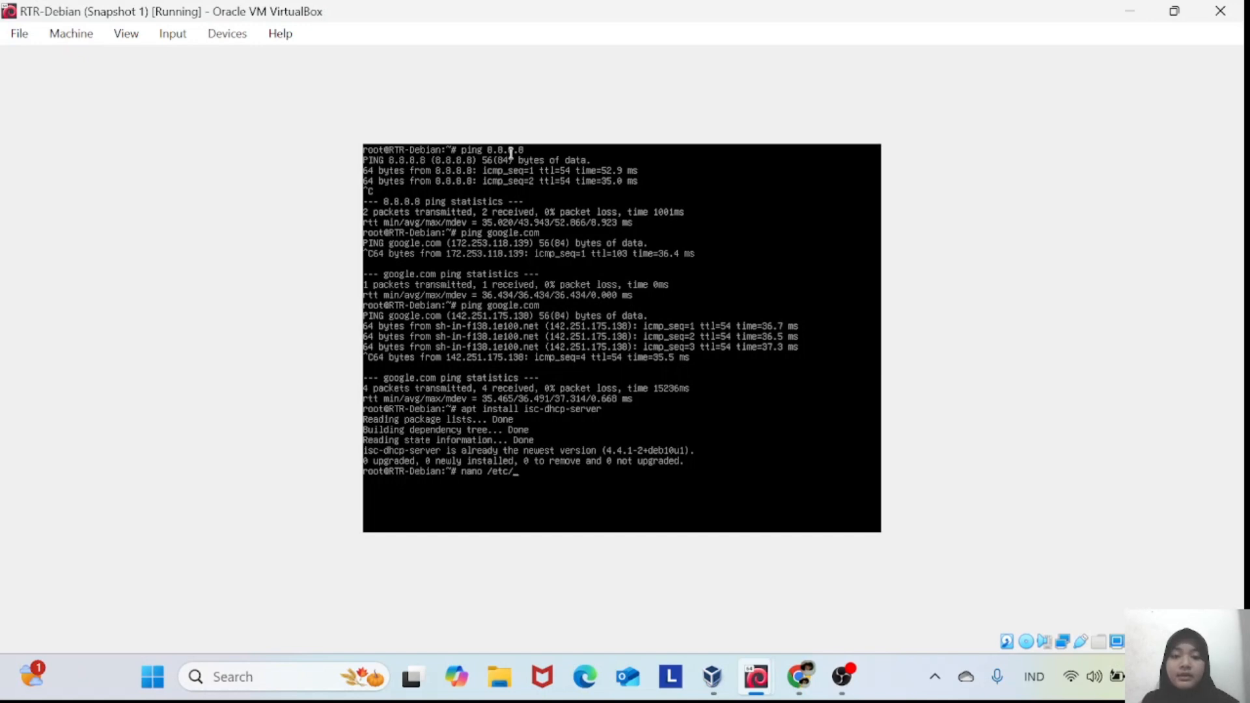
text(defa)
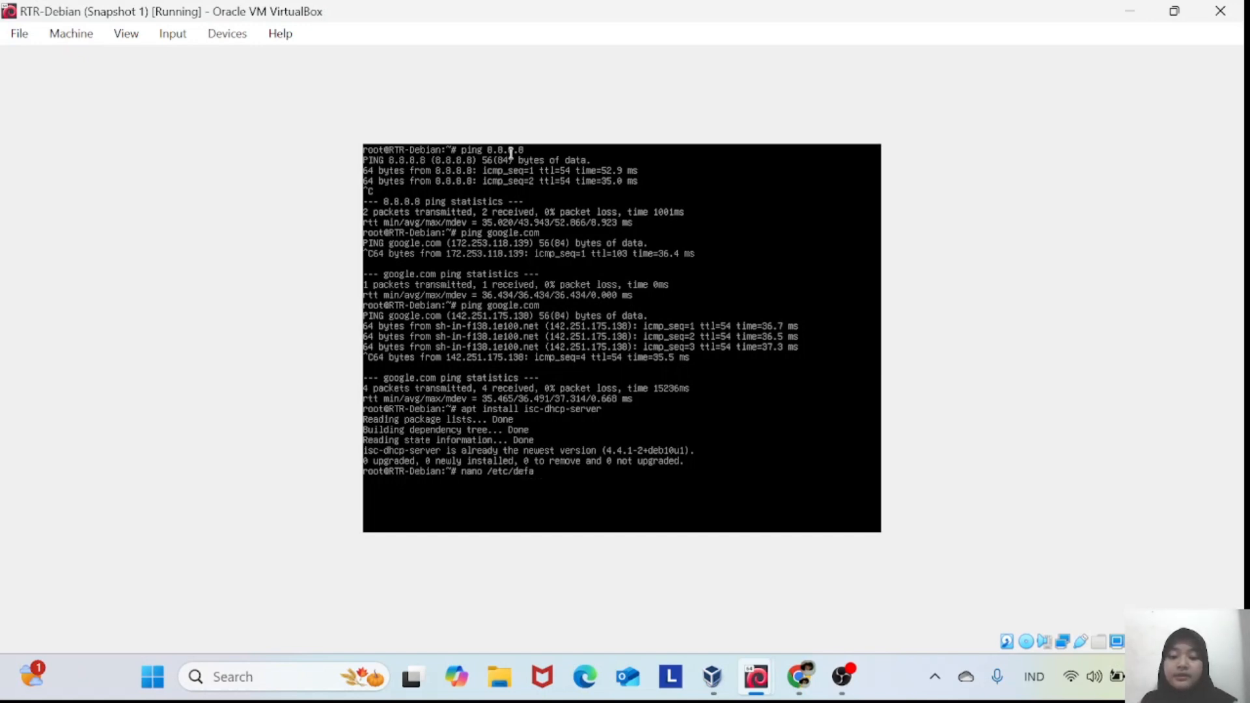
text(ul)
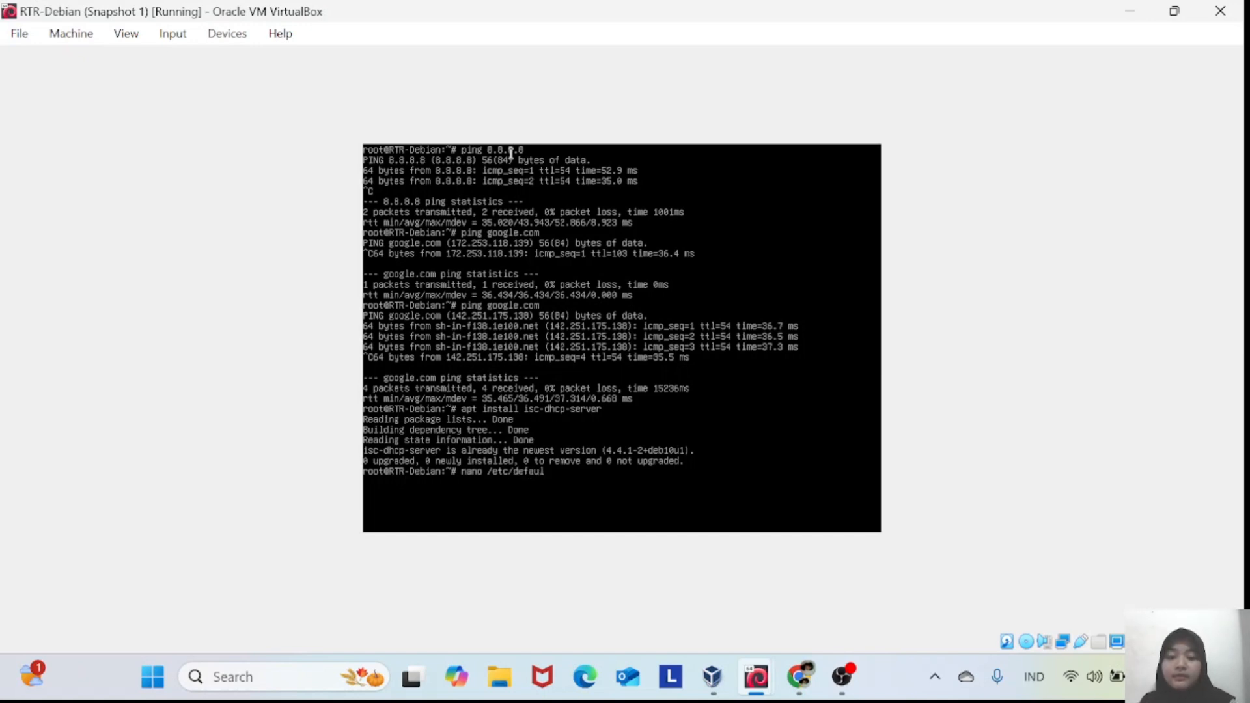
text(t/)
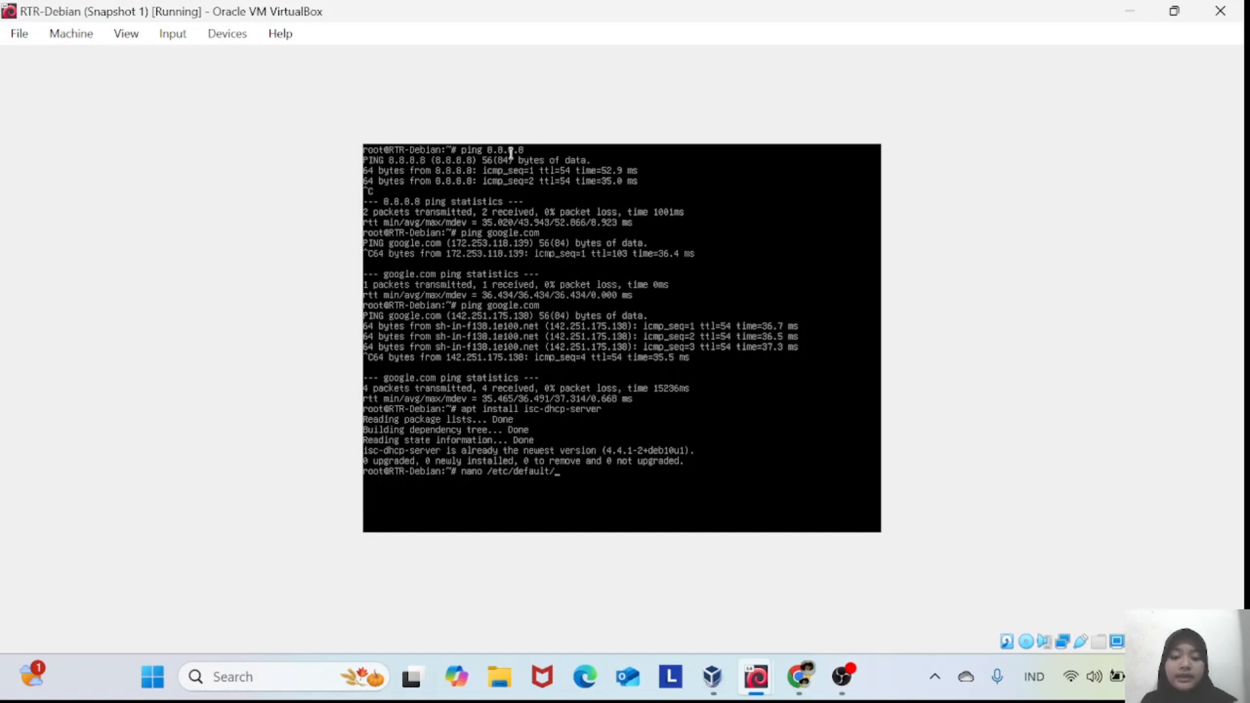
text(isc-dhcp-server)
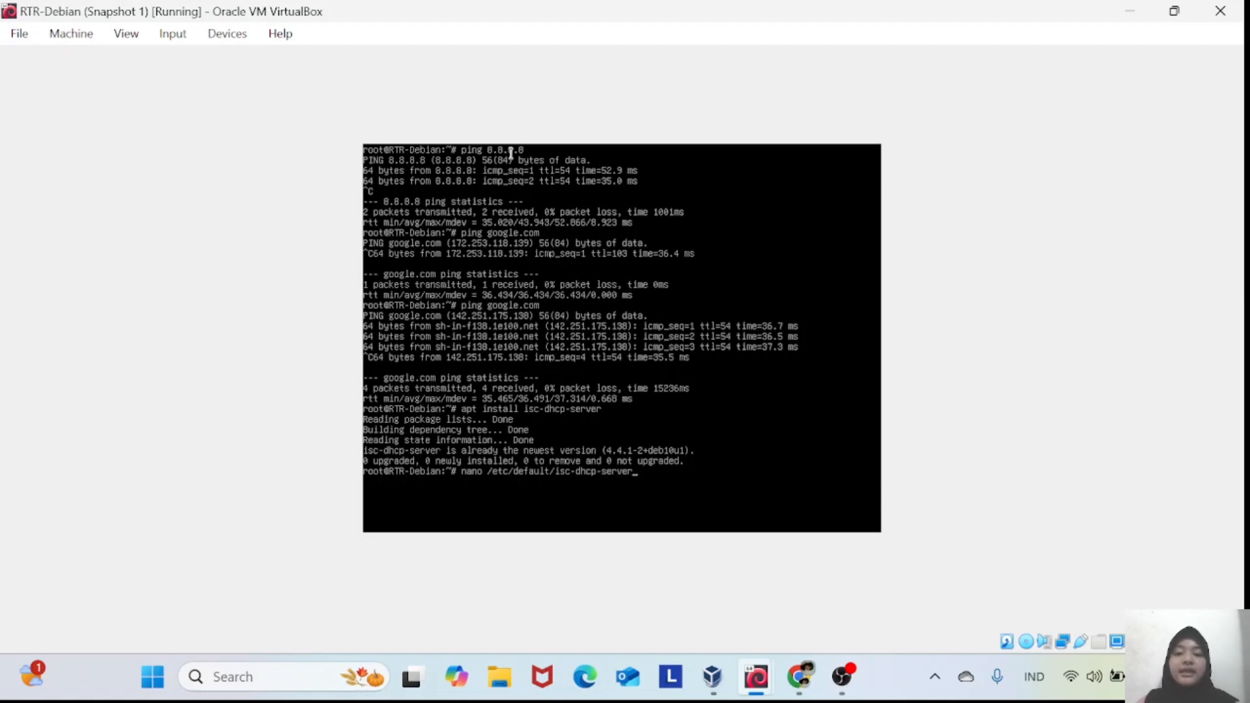
key(Return)
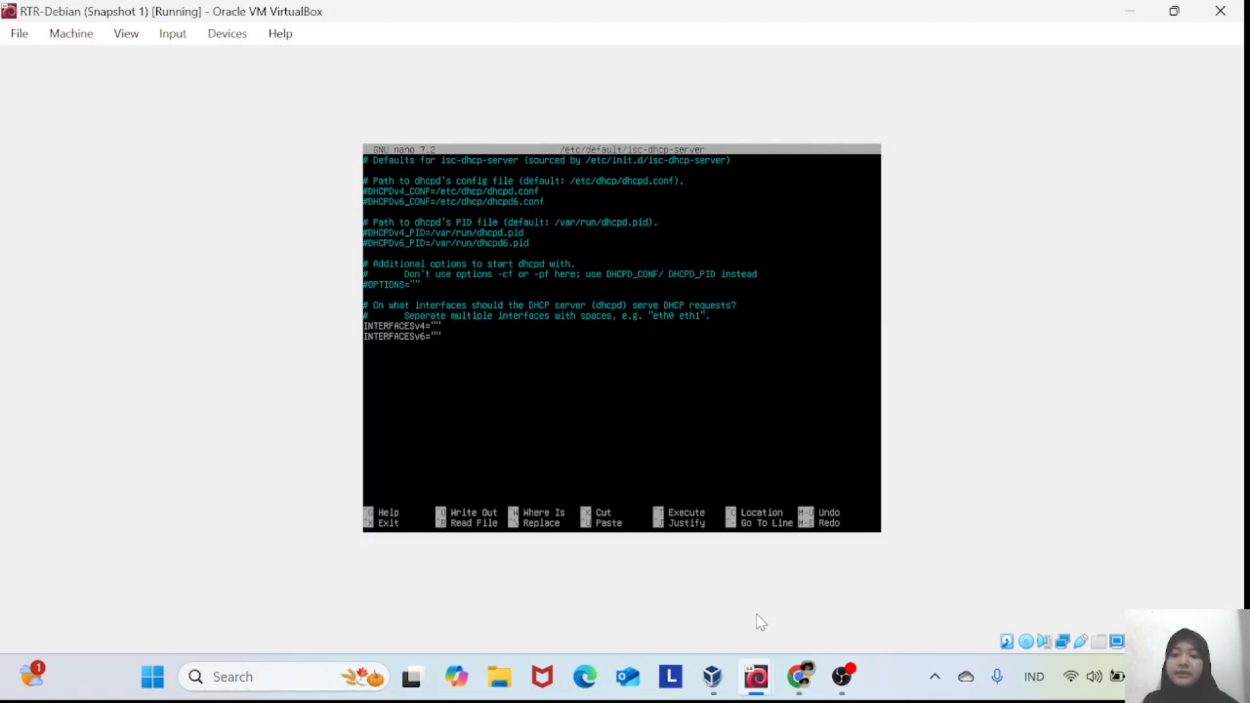
key(ctrl+x)
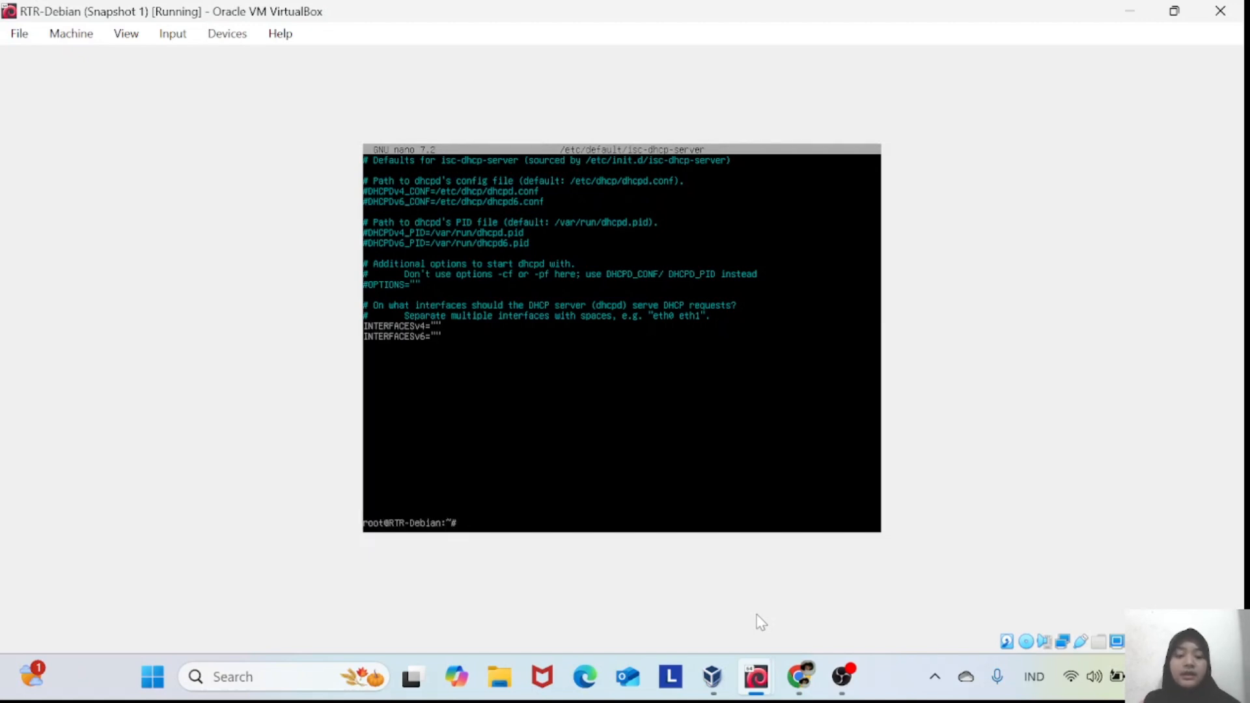
Clear the recalled command and list the network interfaces and their addresses with ip a.
key(Up)
key(Up)
key(BackSpace)
key(BackSpace)
key(BackSpace)
key(BackSpace)
key(BackSpace)
key(BackSpace)
key(BackSpace)
key(BackSpace)
key(BackSpace)
key(BackSpace)
key(BackSpace)
key(BackSpace)
key(BackSpace)
key(BackSpace)
key(BackSpace)
key(BackSpace)
key(BackSpace)
key(BackSpace)
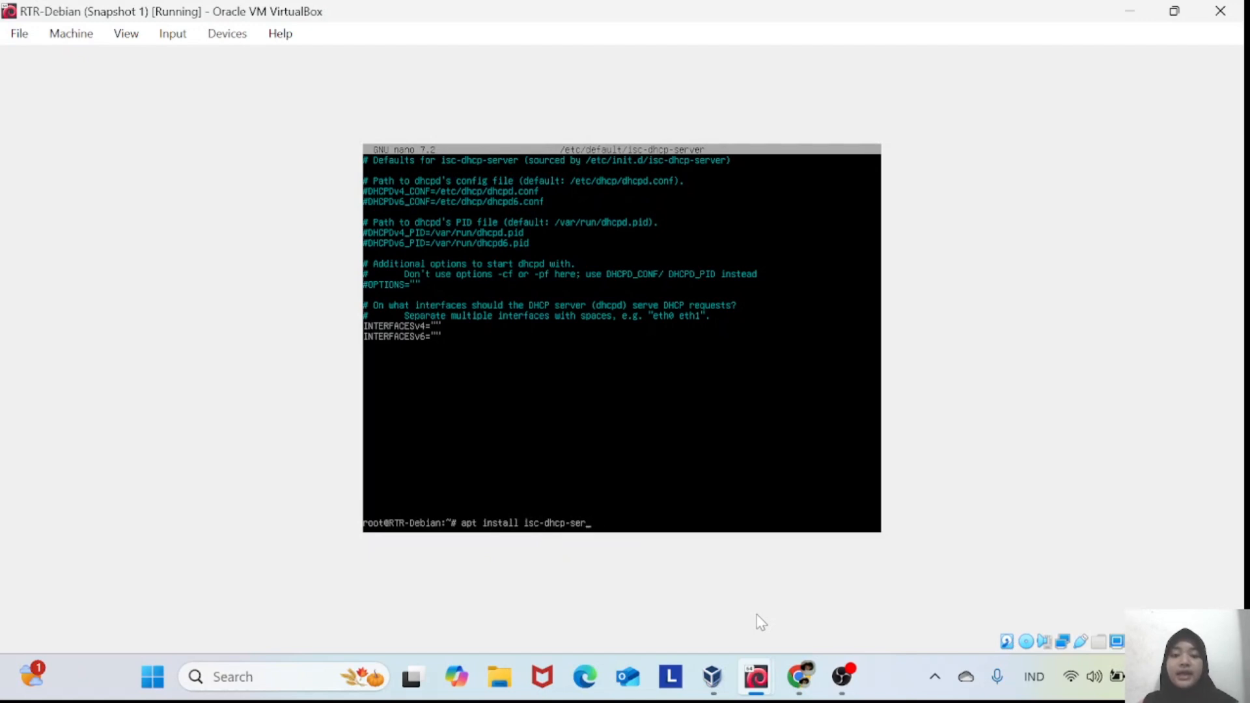
key(BackSpace)
key(BackSpace)
key(BackSpace)
key(BackSpace)
key(BackSpace)
key(BackSpace)
key(BackSpace)
key(BackSpace)
key(BackSpace)
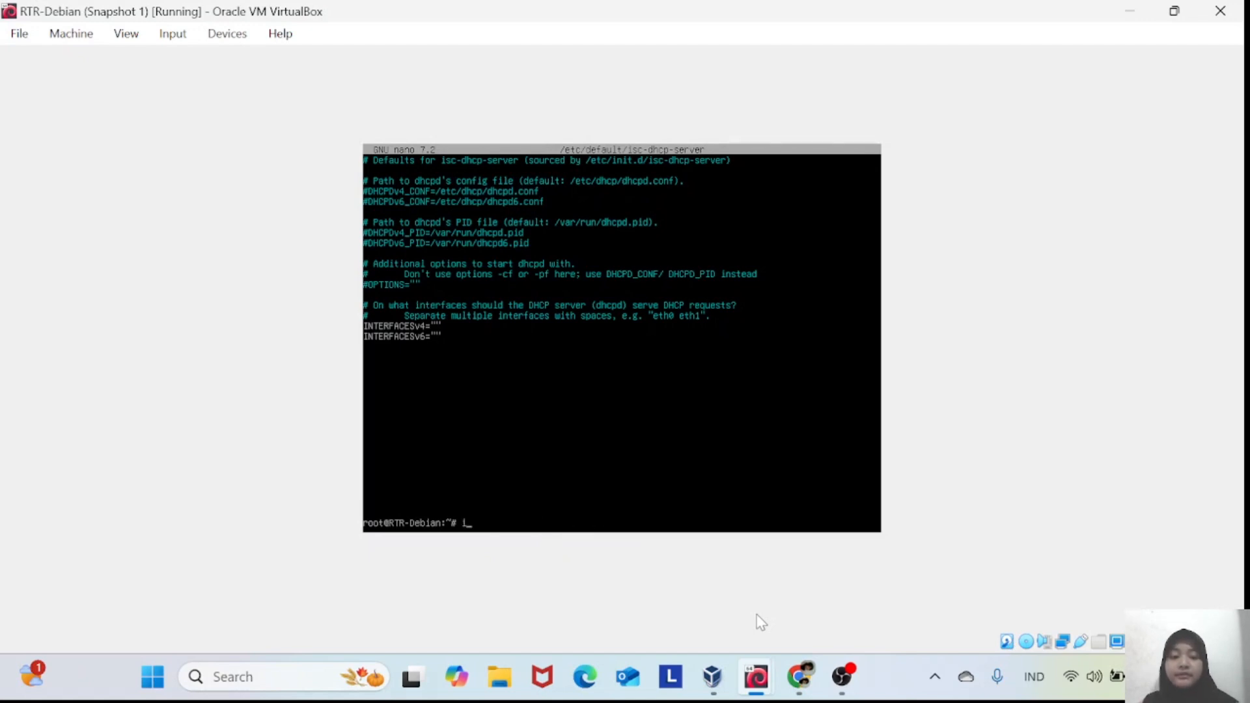
text(ip a)
key(Return)
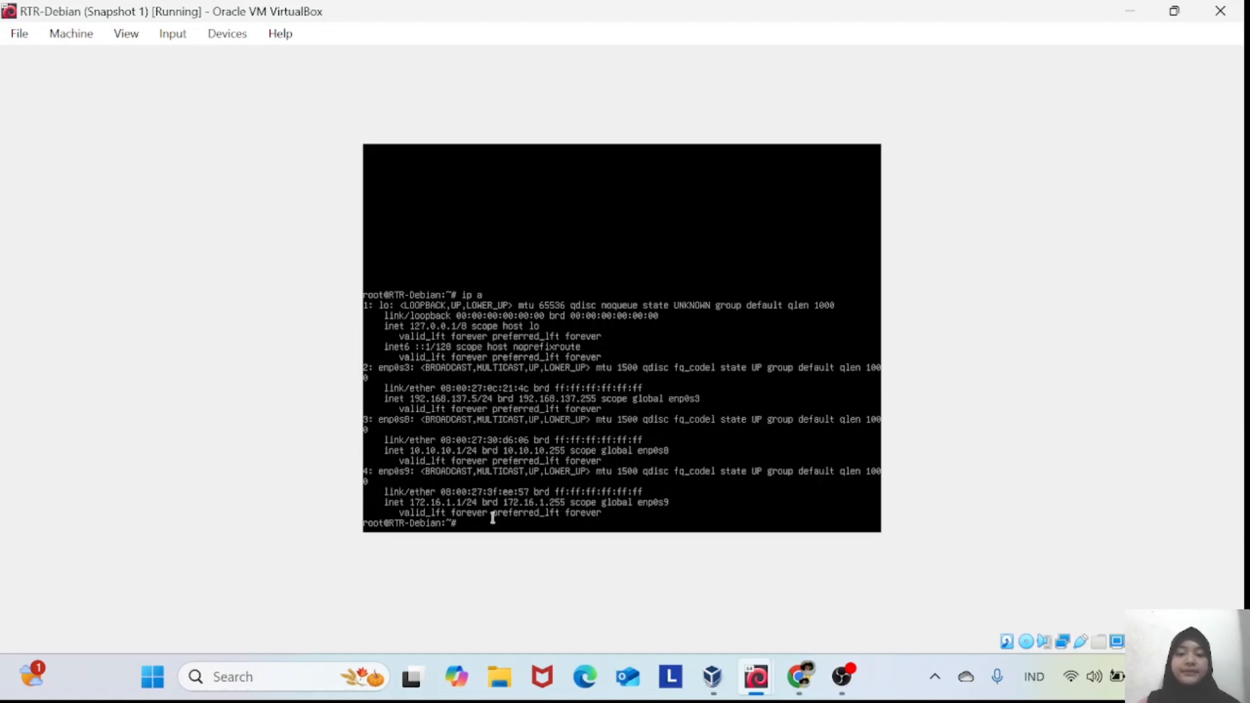
Set INTERFACESv4 to "enp0s9" in /etc/default/isc-dhcp-server using nano, and save the file under the same name.
text(nano /etc/default/isc-dhcp-server)
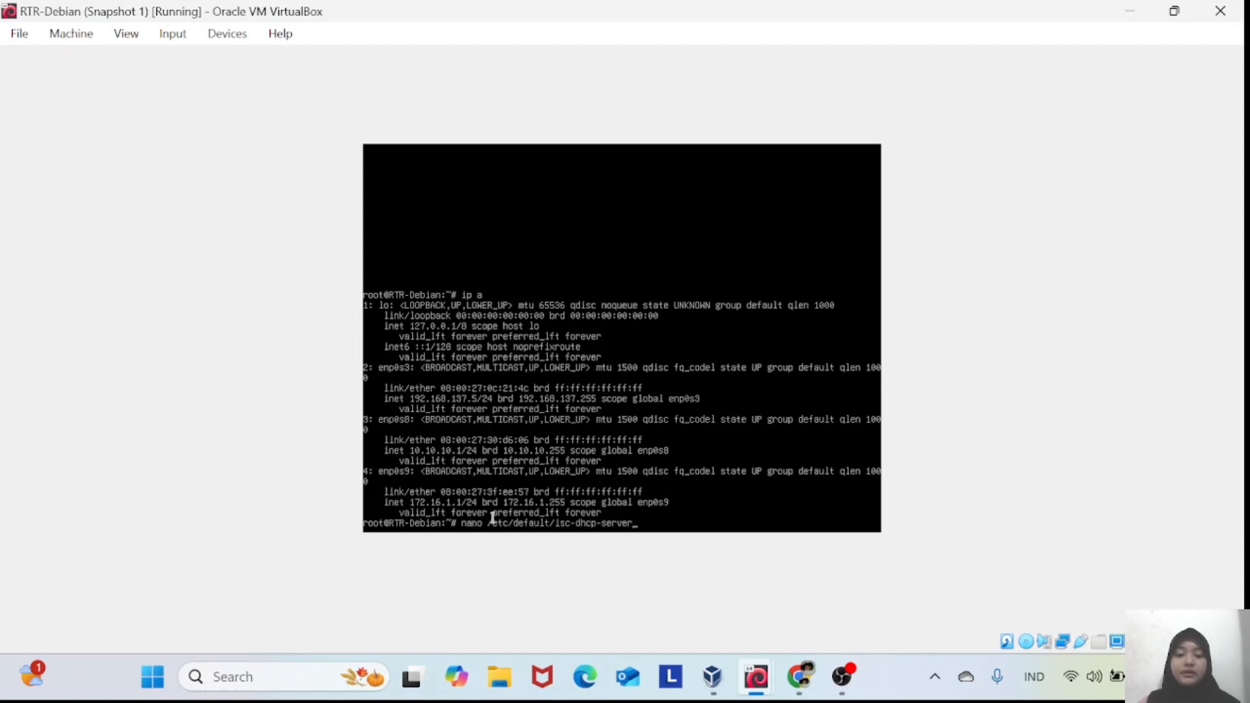
key(Return)
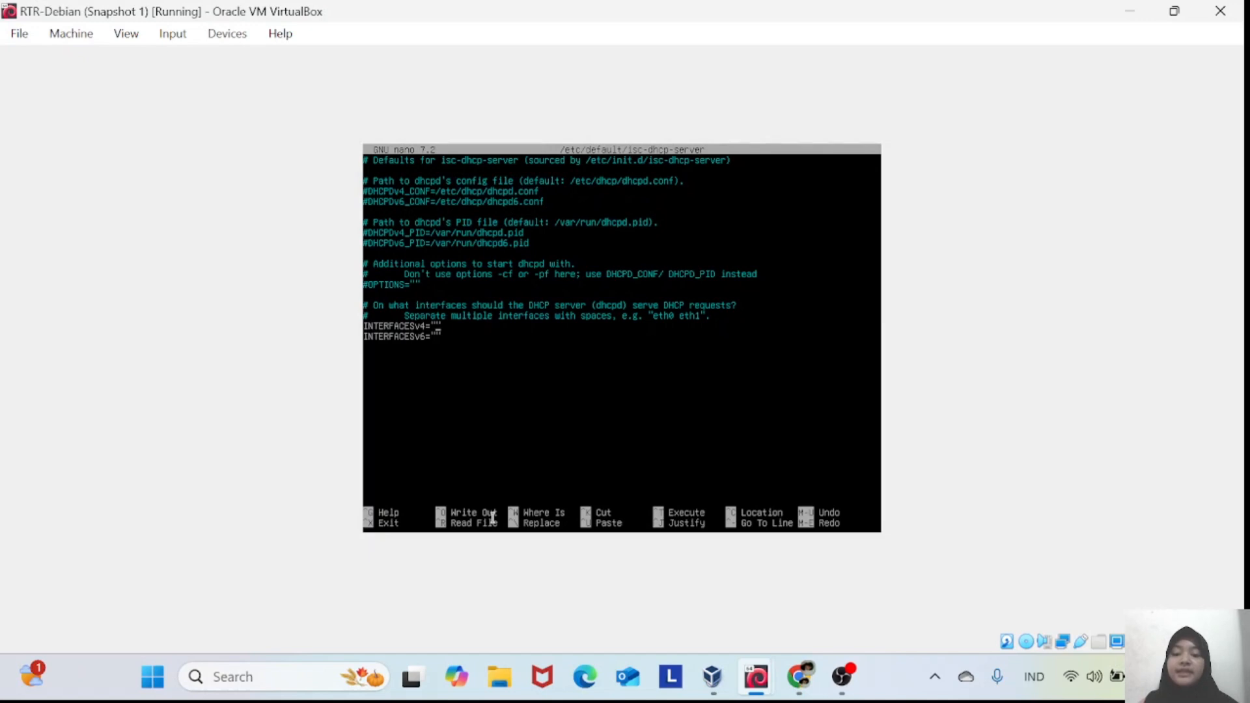
text(enp0s)
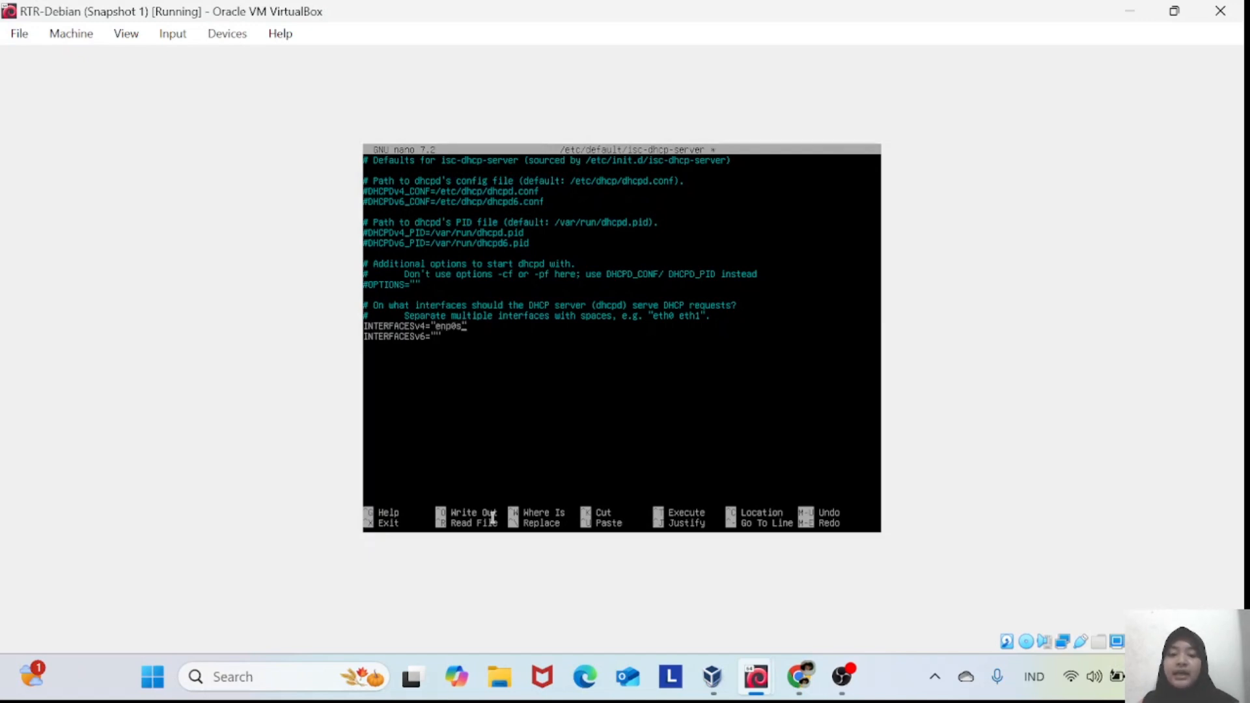
text(9)
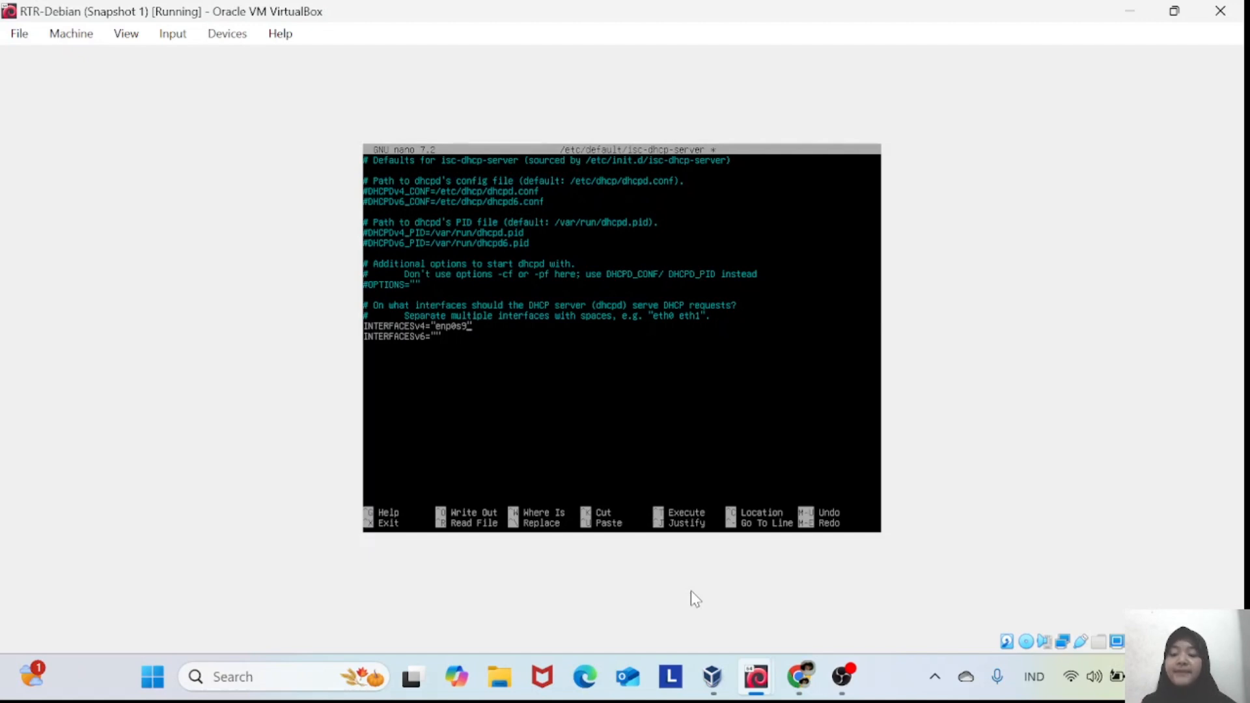
key(ctrl+x)
key(y)
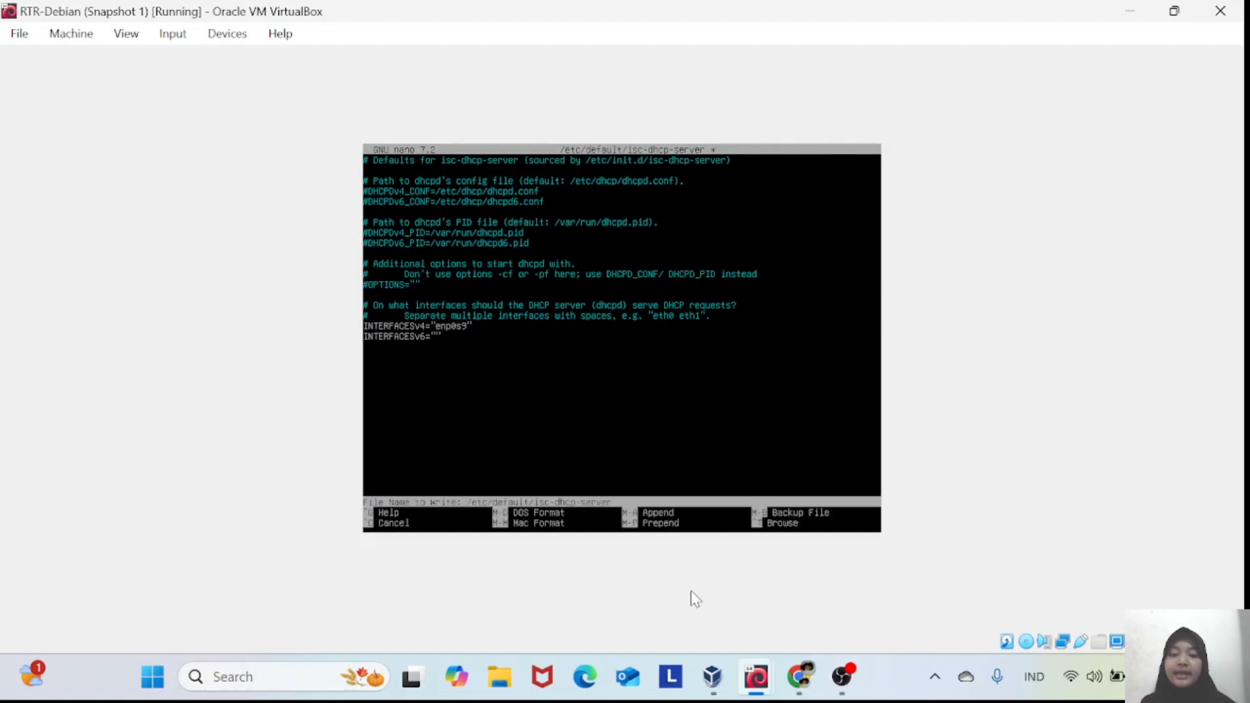
key(Return)
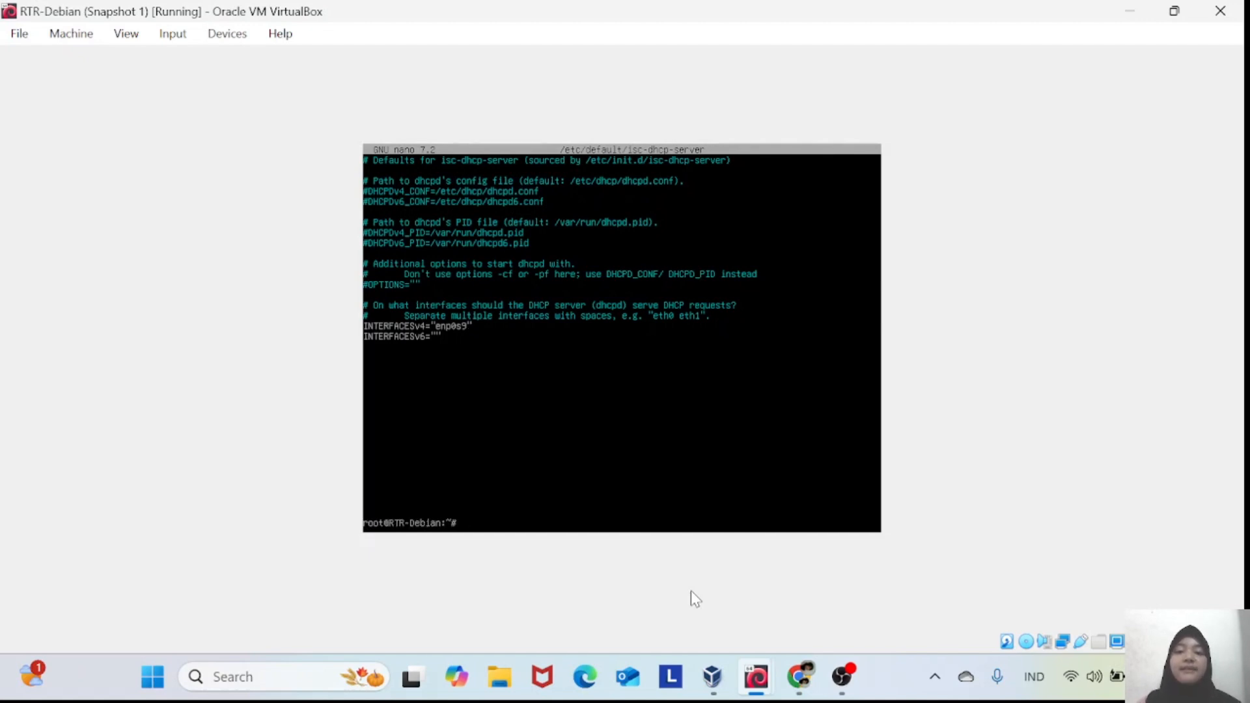
Open the DHCP configuration file /etc/dhcp/dhcpd.conf in nano.
text(nan)
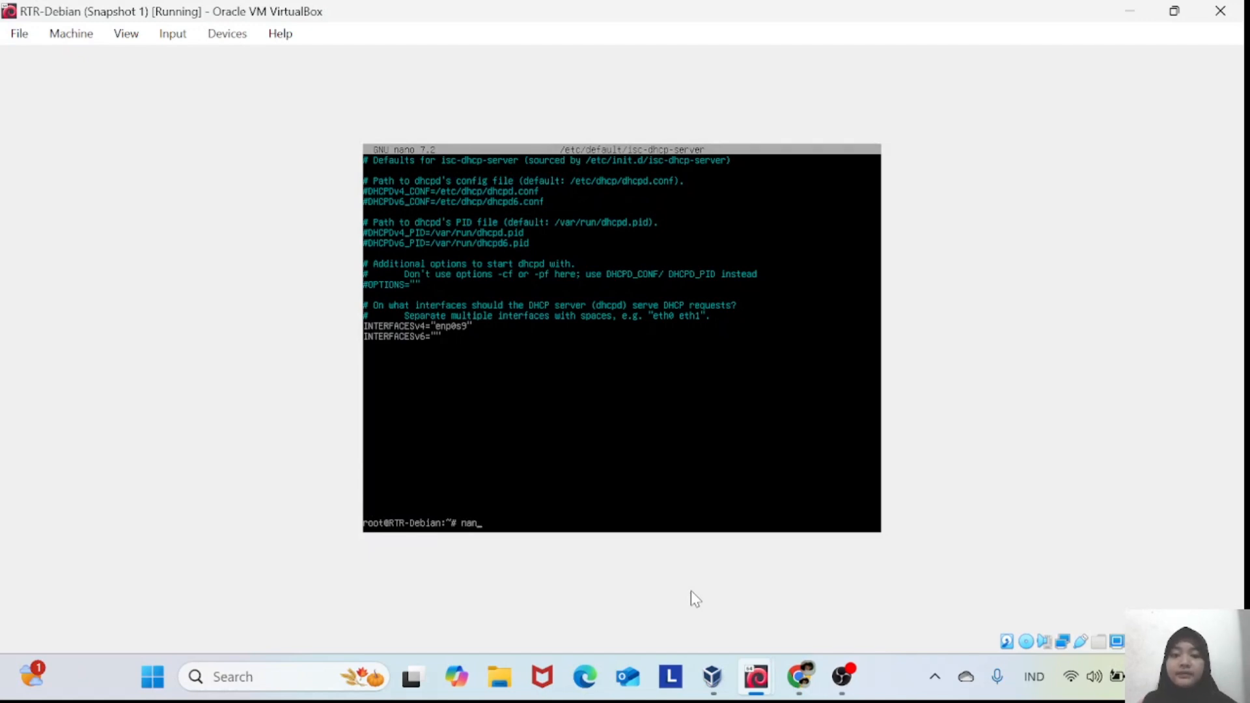
text(o /etc/)
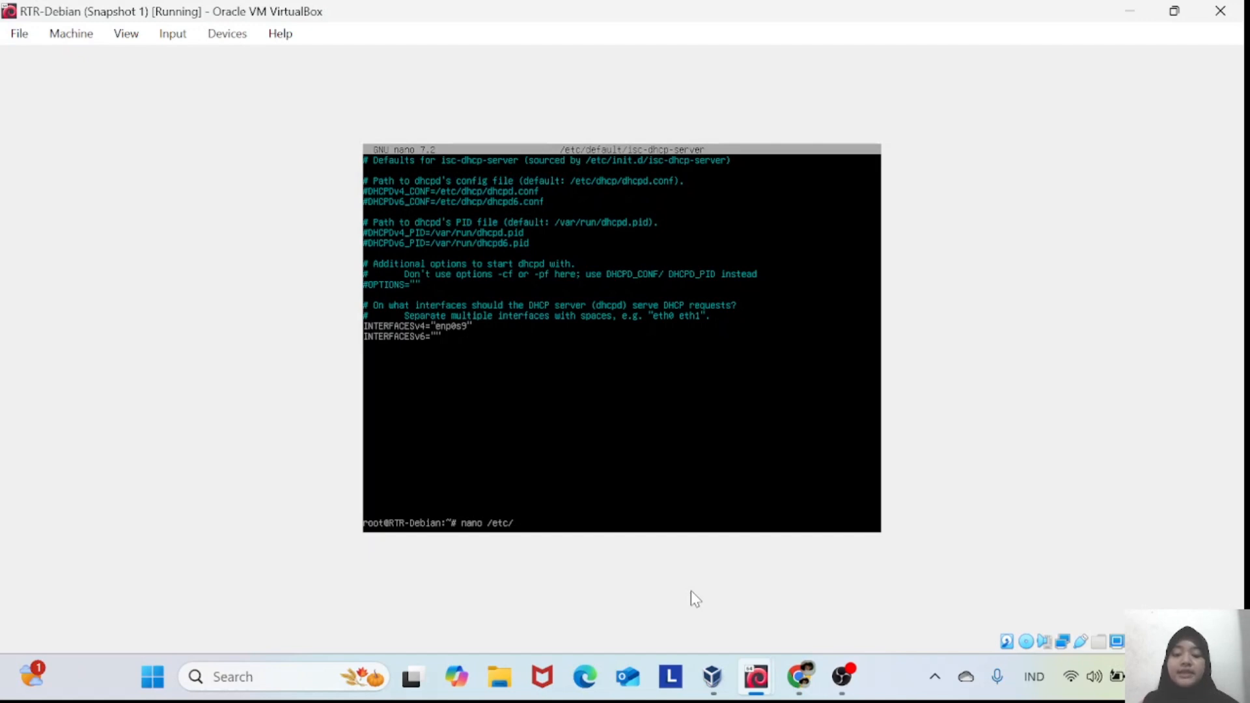
text(dhcp)
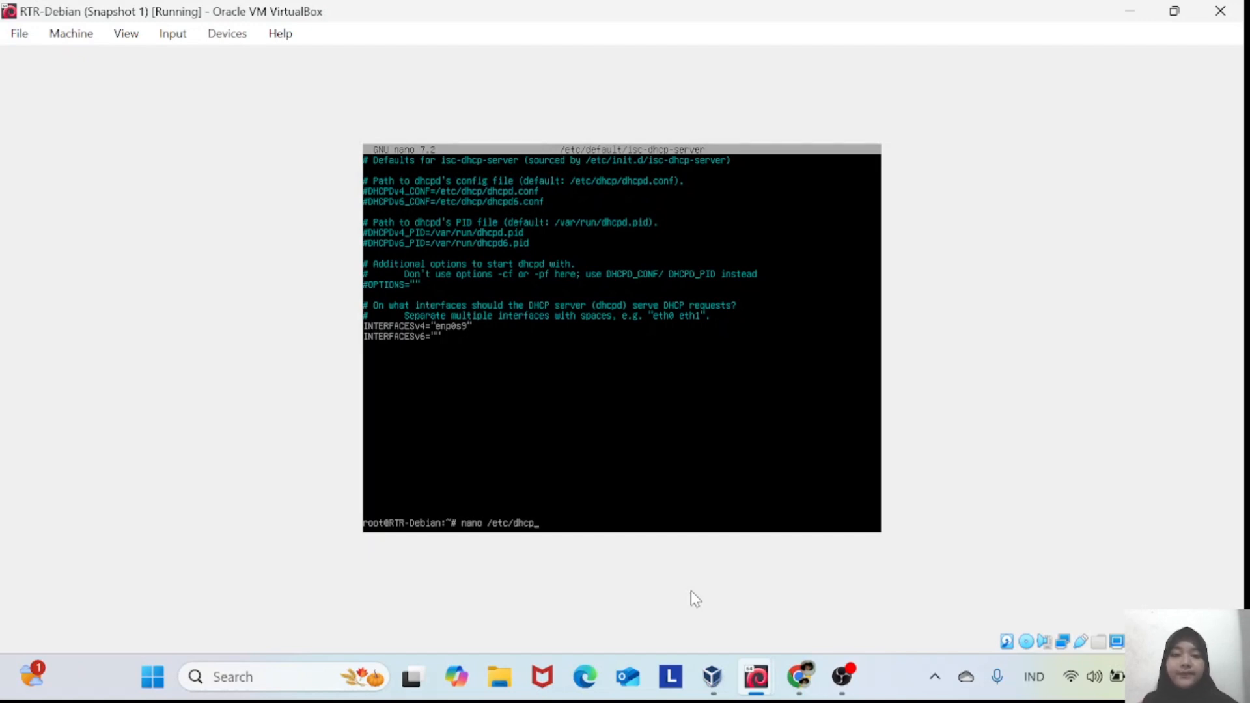
text(/dhcp)
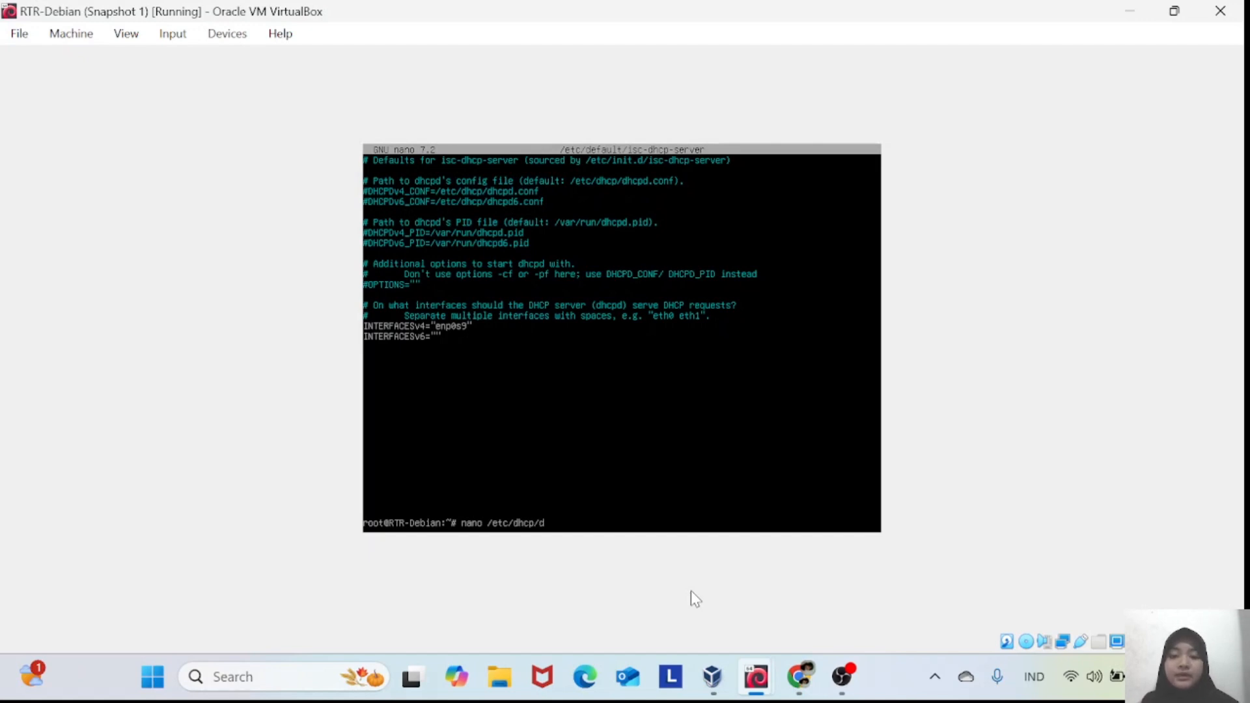
text(d.conf)
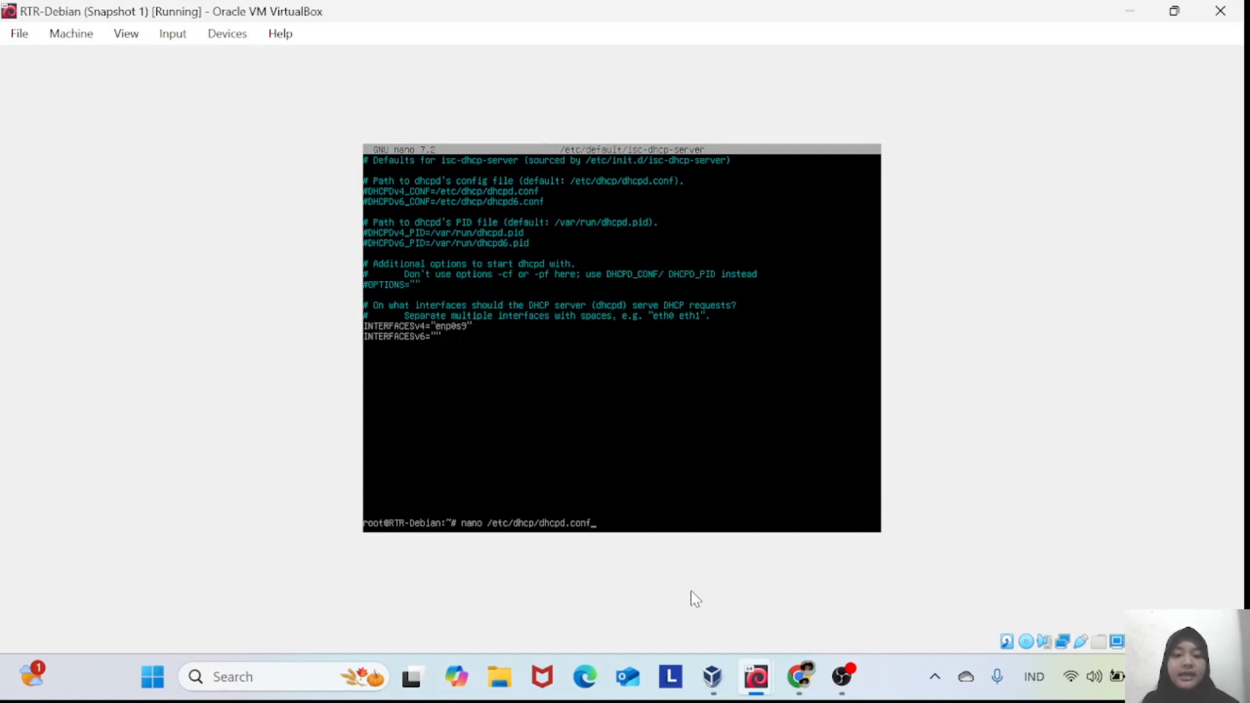
key(Return)
Uncomment the subnet, range, domain-name-servers and domain-name lines of the internal subnet 10.5.5.0 block in dhcpd.conf.
key(Down)
key(Down)
key(Down)
key(Down)
key(Down)
key(Down)
key(Down)
key(Down)
key(Down)
key(Down)
key(Down)
key(Down)
key(Down)
key(Down)
key(Down)
key(Down)
key(Down)
key(Down)
key(Down)
key(Down)
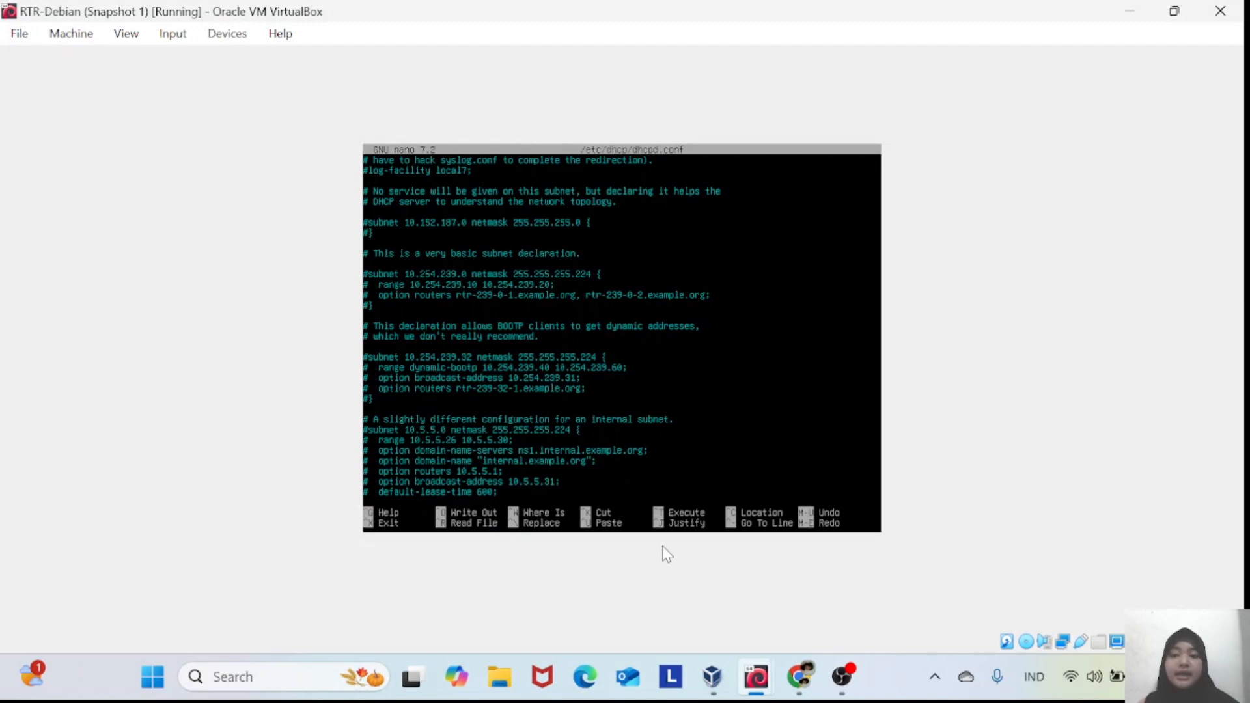
key(Delete)
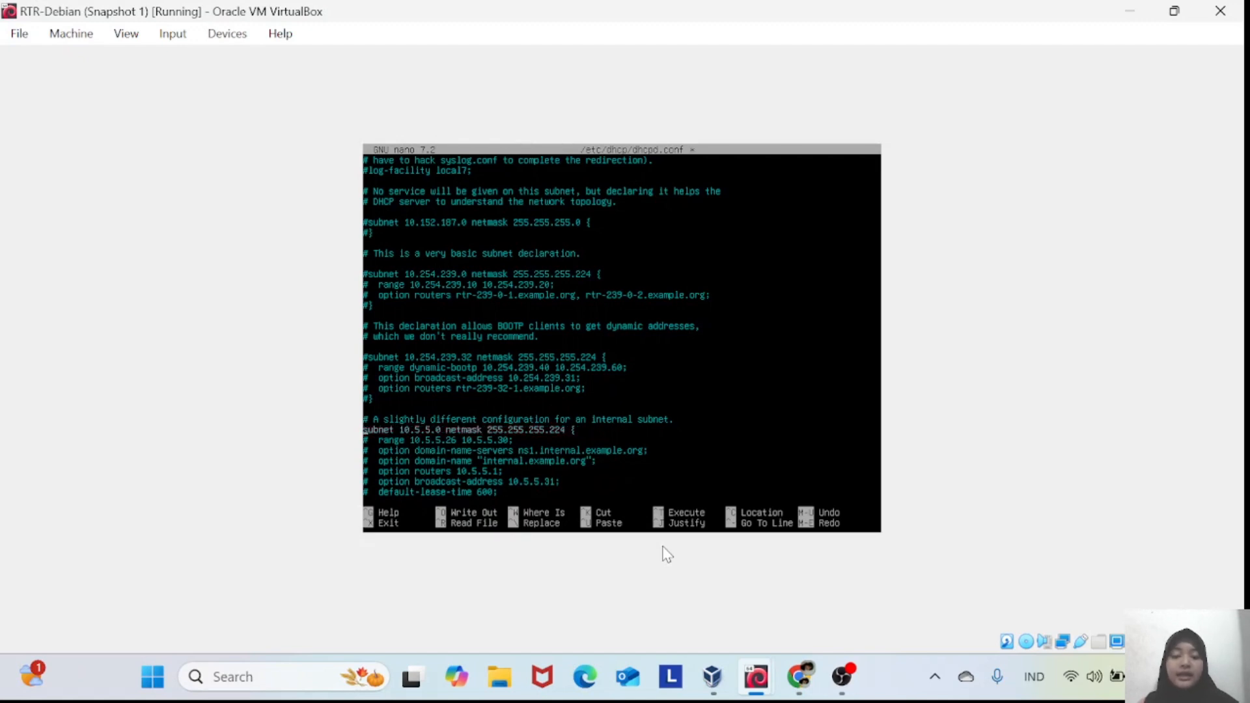
key(Down)
key(Delete)
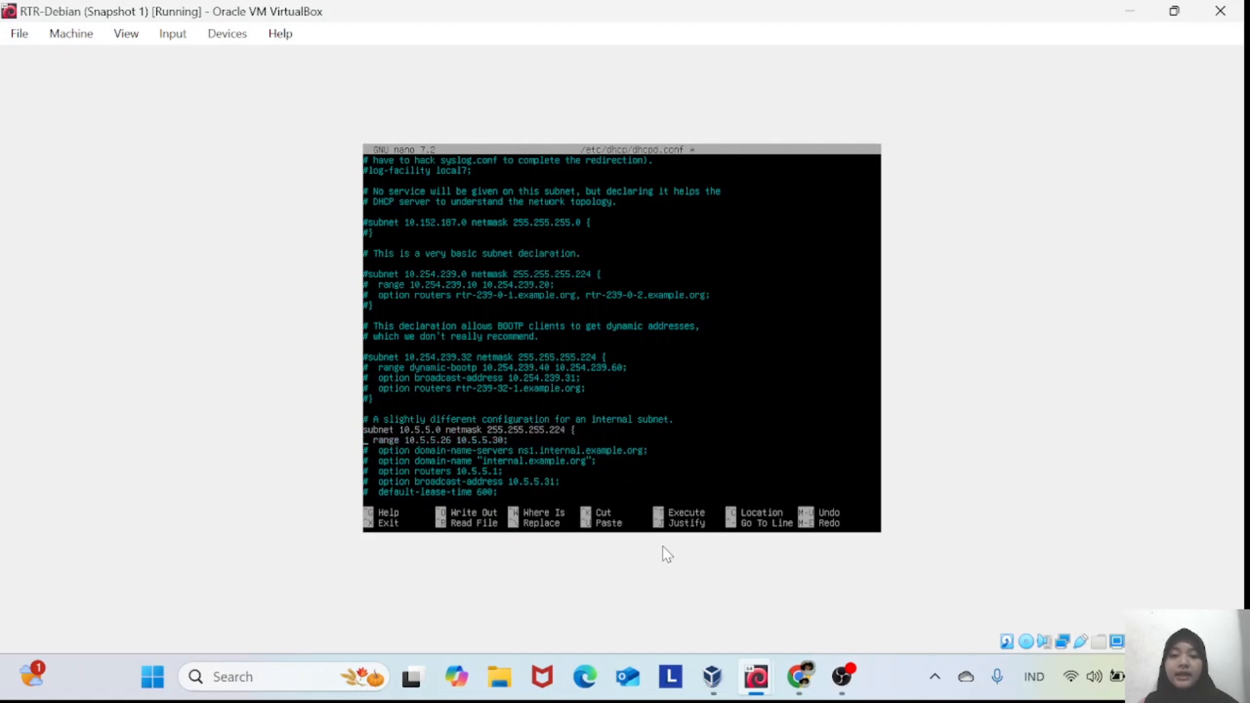
key(Down)
key(Delete)
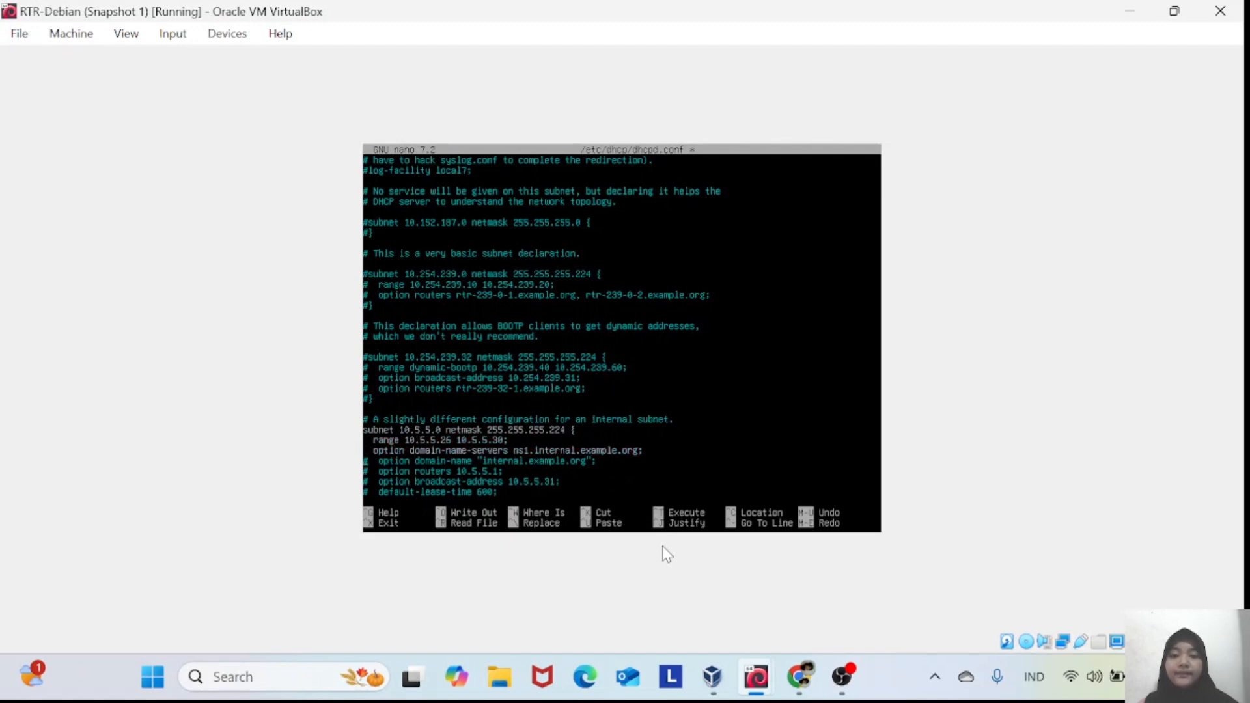
key(Down)
key(Delete)
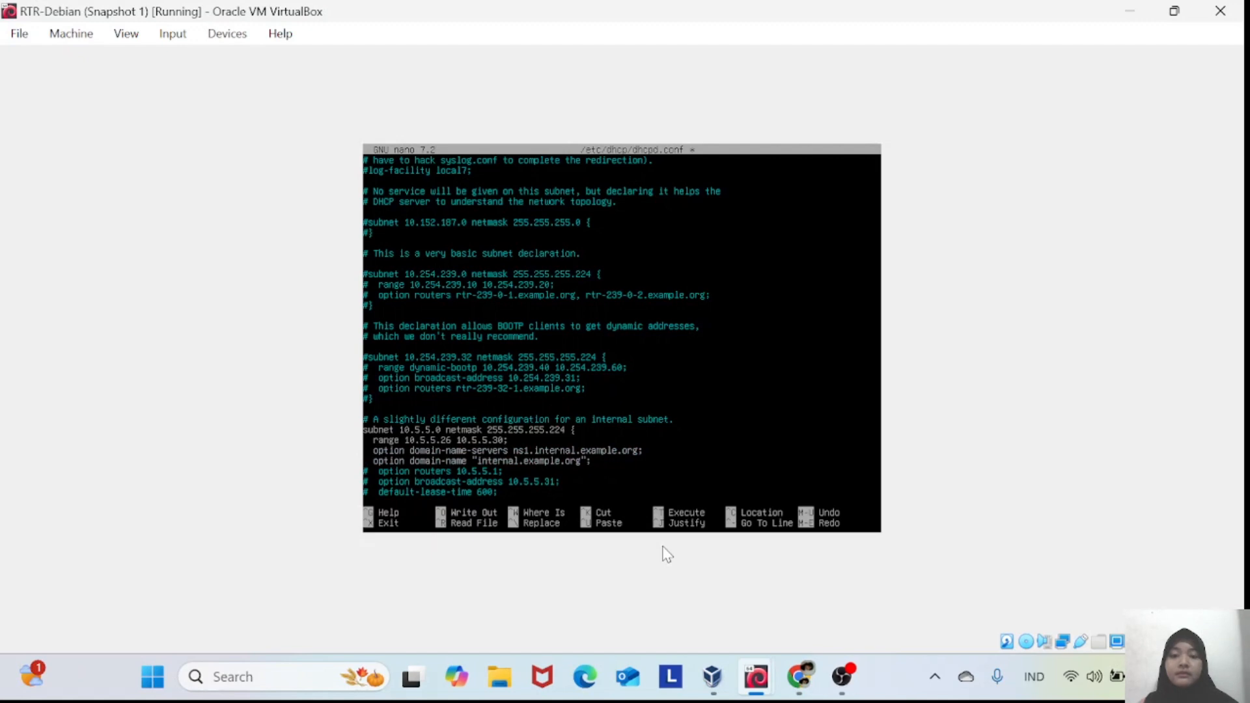
Uncomment the routers, broadcast-address, default-lease-time, max-lease-time and closing brace lines of the internal subnet block.
key(Down)
key(Delete)
key(Down)
key(BackSpace)
key(Return)
key(BackSpace)
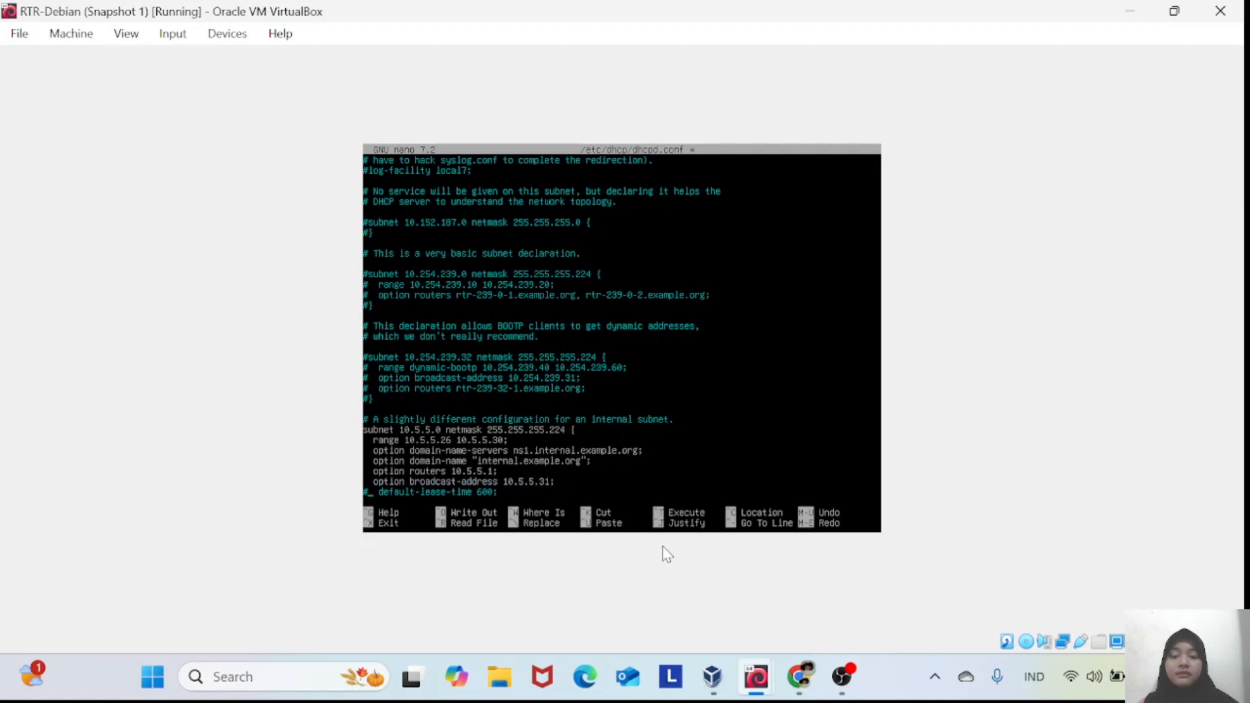
key(BackSpace)
key(Down)
key(Down)
key(Down)
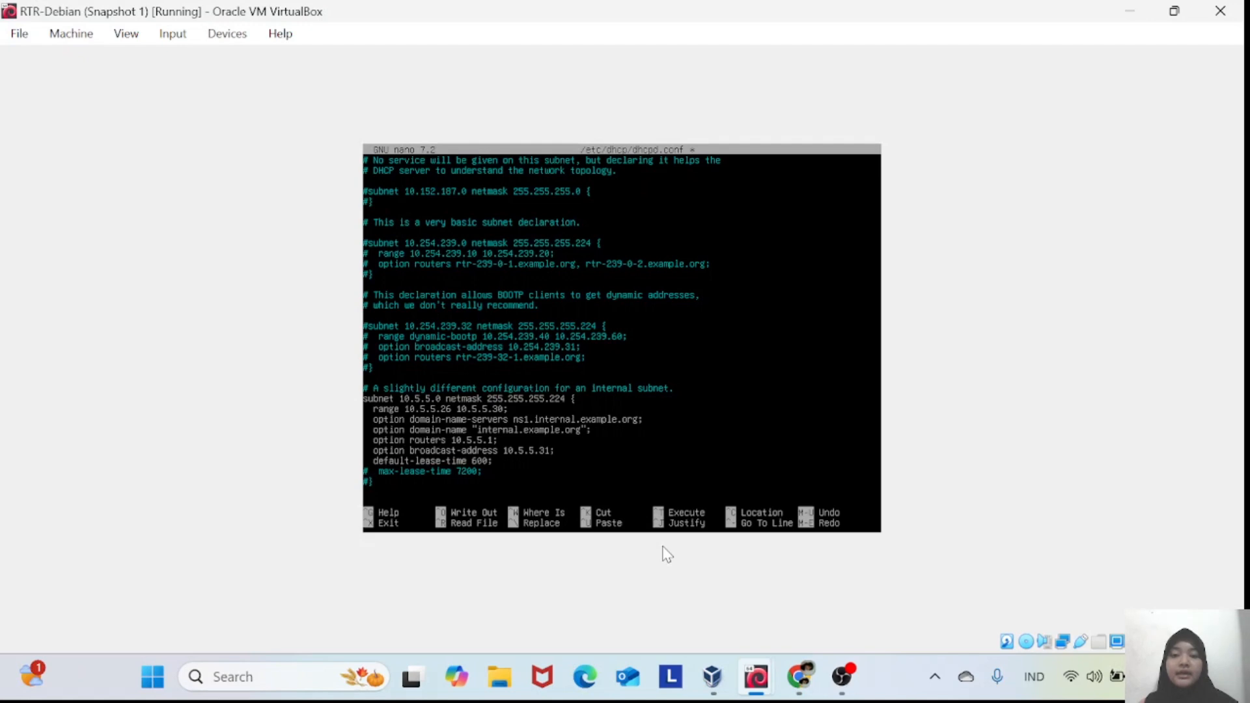
key(BackSpace)
key(BackSpace)
Set the internal subnet declaration's network address to 172.16.1.0.
key(Up)
key(Up)
key(Up)
key(Up)
key(Up)
key(Up)
key(Up)
key(Up)
key(Right)
key(Right)
key(Right)
key(Right)
key(Right)
key(Right)
key(Right)
key(Right)
key(Right)
key(Right)
key(Right)
key(Right)
key(Right)
key(Right)
key(Right)
key(BackSpace)
key(BackSpace)
key(BackSpace)
key(BackSpace)
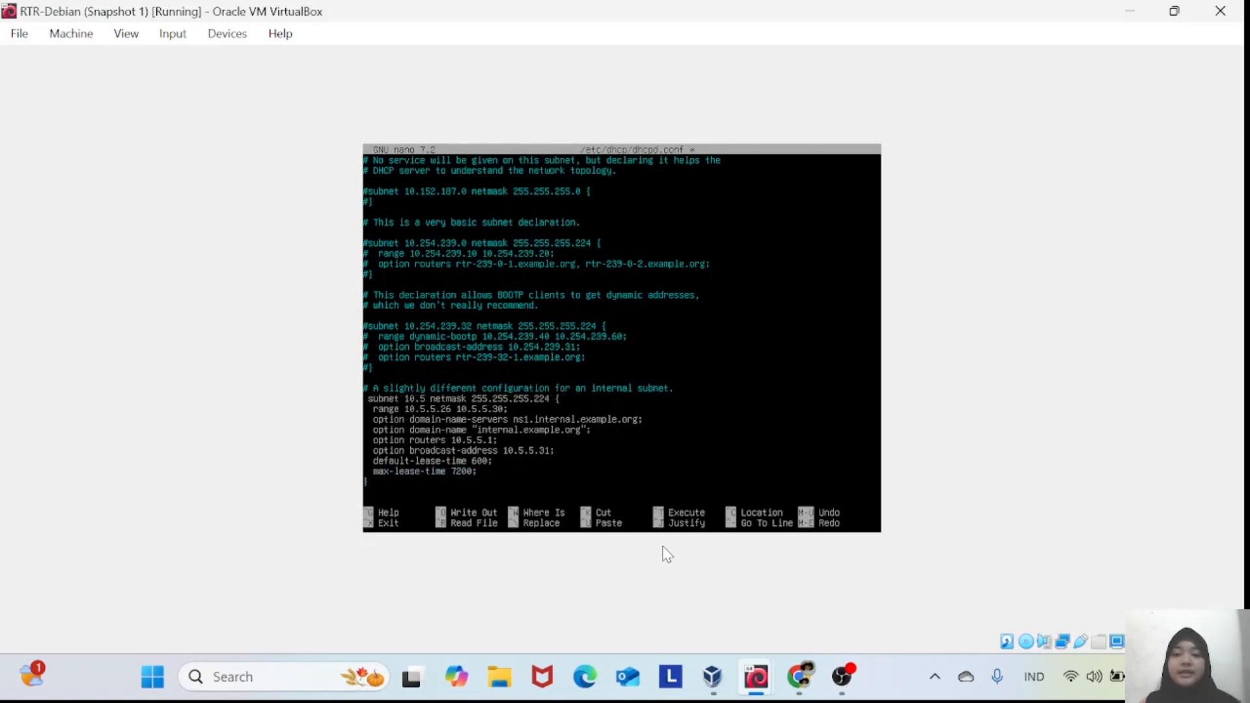
key(BackSpace)
key(BackSpace)
key(BackSpace)
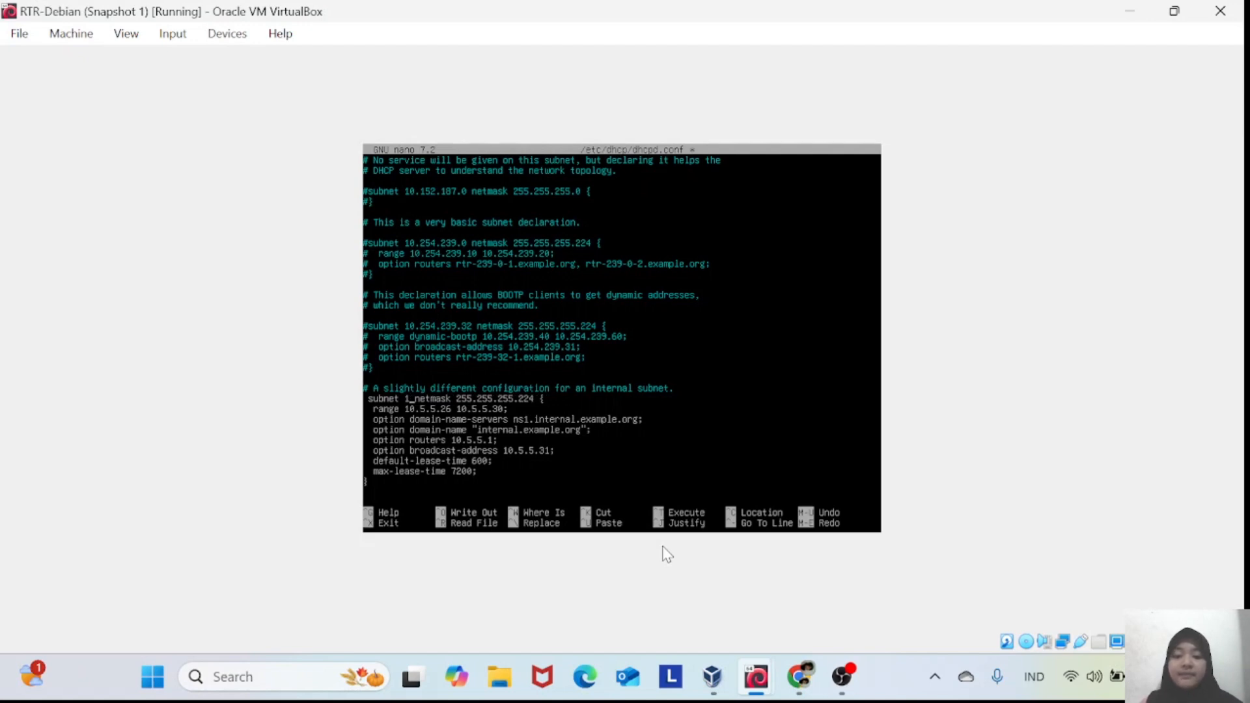
text(72)
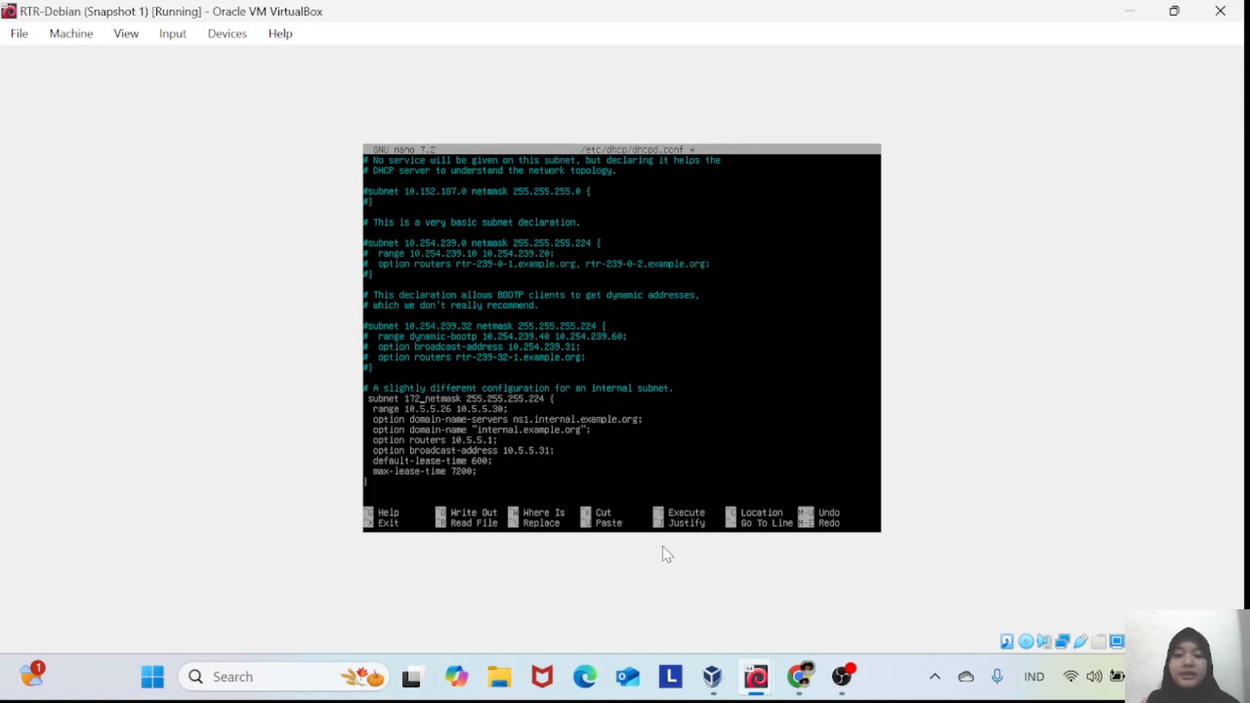
text(.16.)
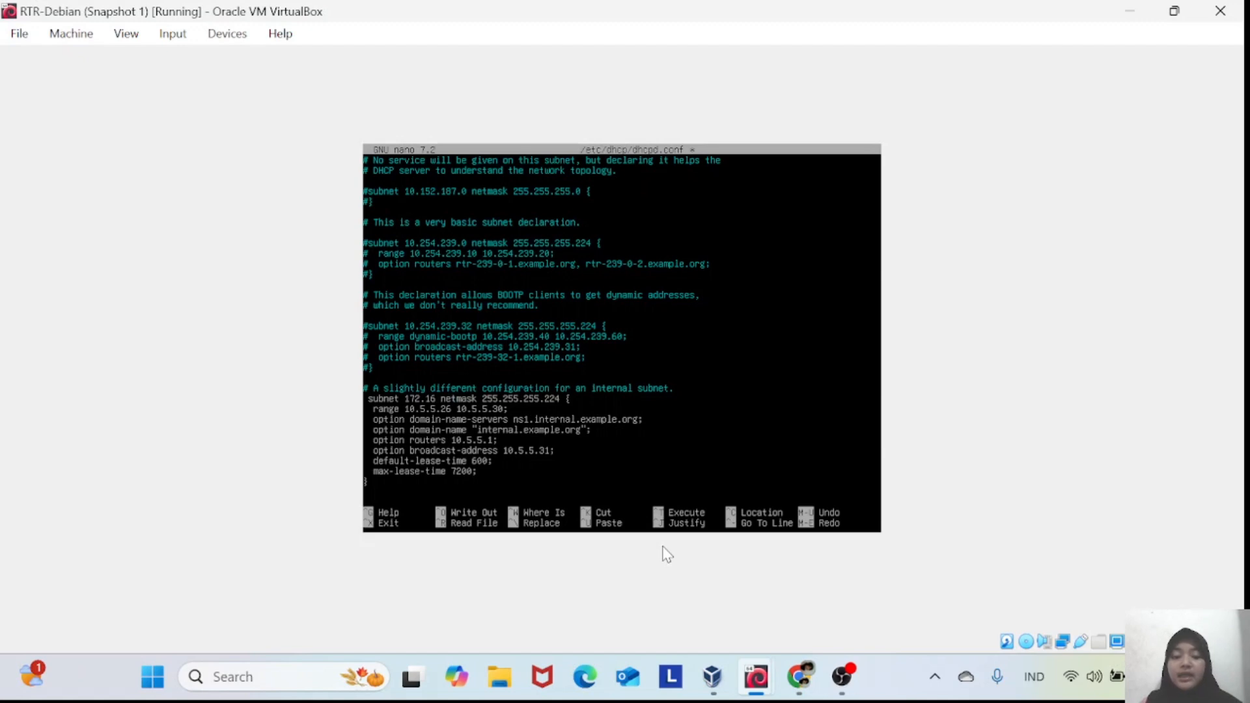
text(1.)
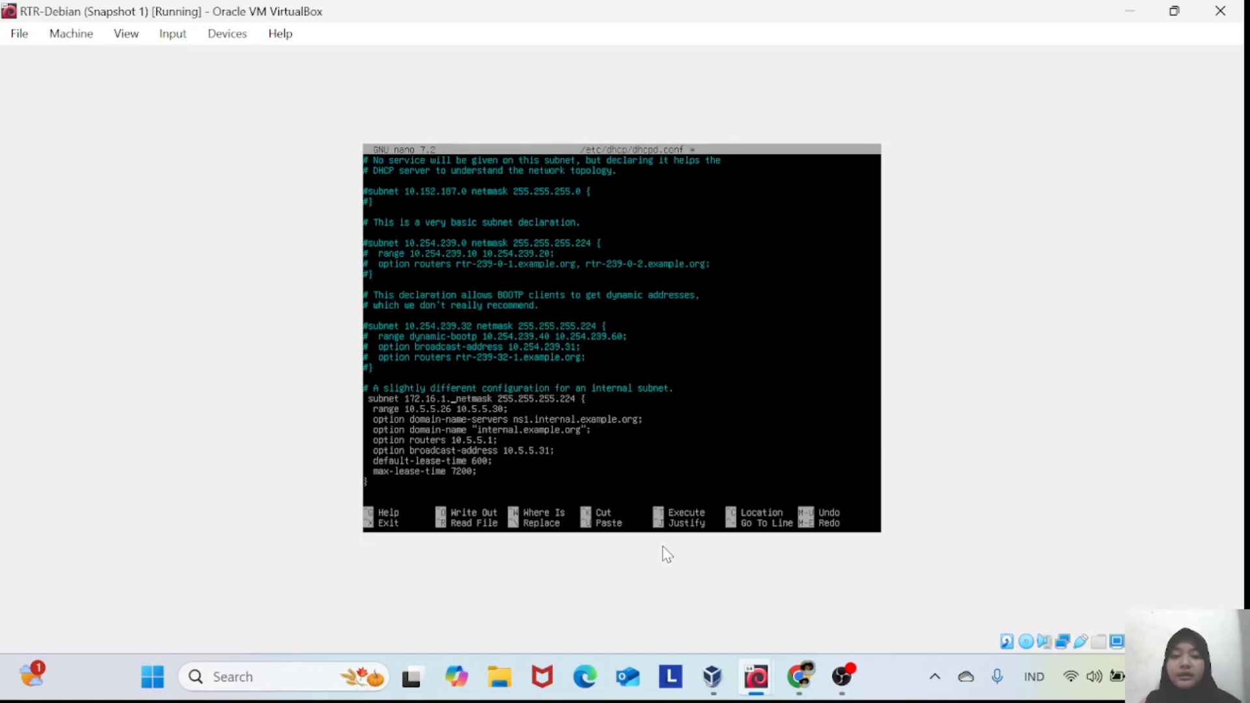
text(0)
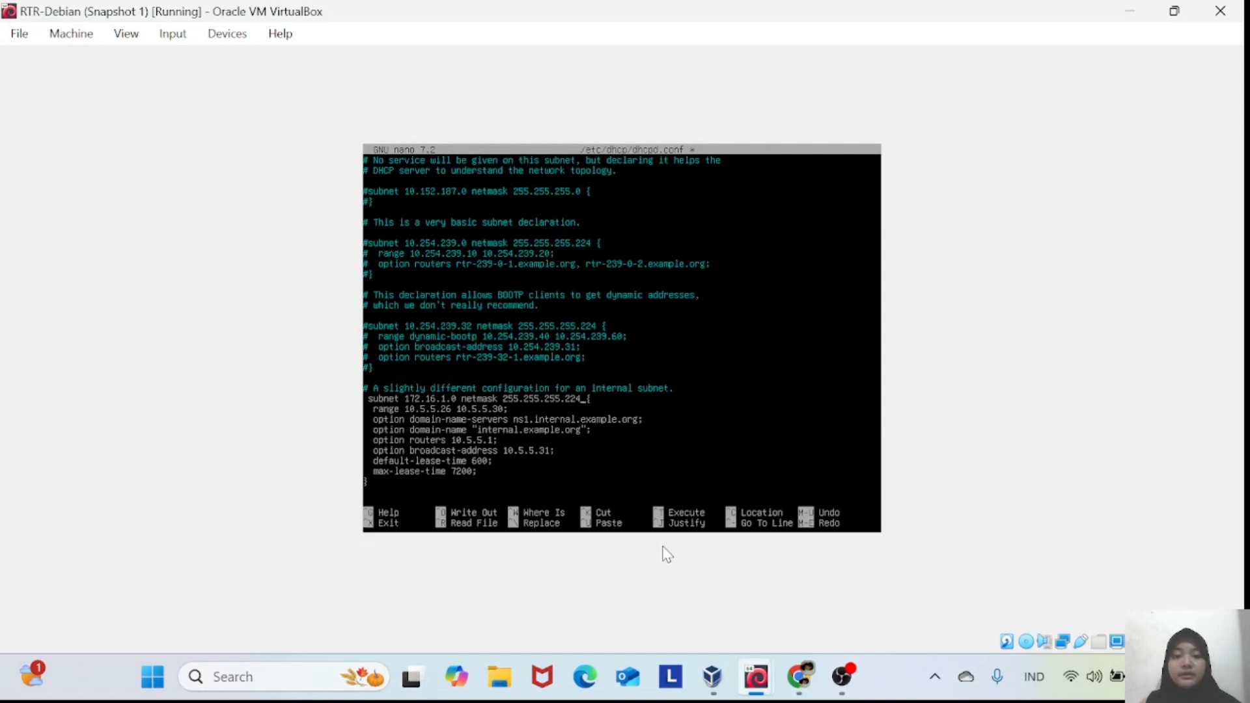
Set the internal subnet's netmask to 255.255.255.0.
key(BackSpace)
key(BackSpace)
key(BackSpace)
text(0)
Replace the internal subnet's address range with the start address 172.16.1.10, keeping the semicolon that ends the line.
key(Down)
key(Left)
key(BackSpace)
key(BackSpace)
key(BackSpace)
key(BackSpace)
key(BackSpace)
key(BackSpace)
key(BackSpace)
key(BackSpace)
key(BackSpace)
key(BackSpace)
key(BackSpace)
key(BackSpace)
key(BackSpace)
key(BackSpace)
key(BackSpace)
key(BackSpace)
key(BackSpace)
key(BackSpace)
key(BackSpace)
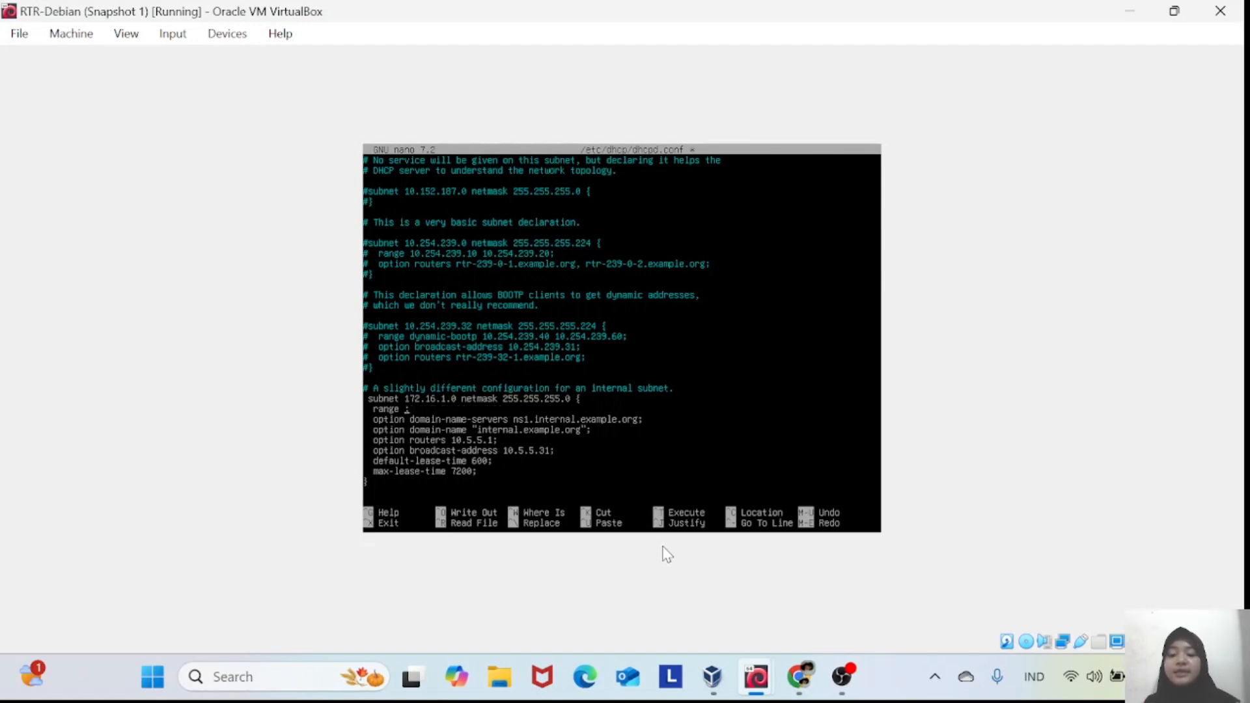
text(172)
text(.16)
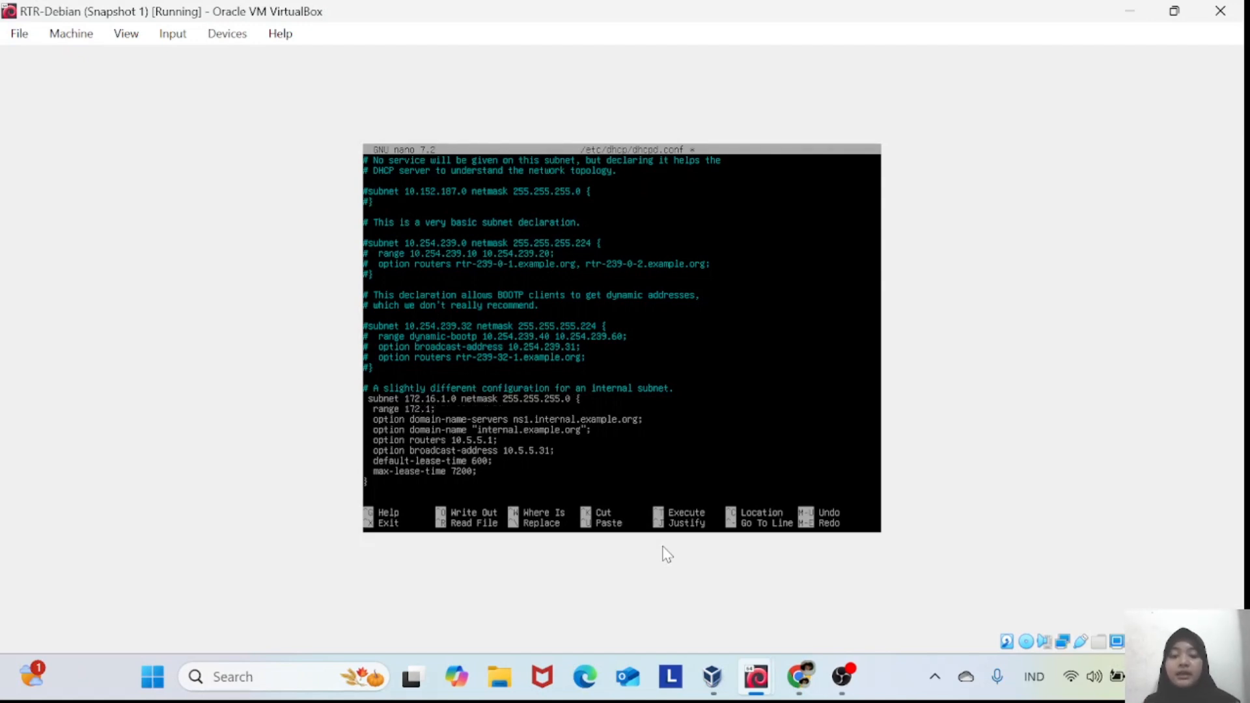
text(.1.10)
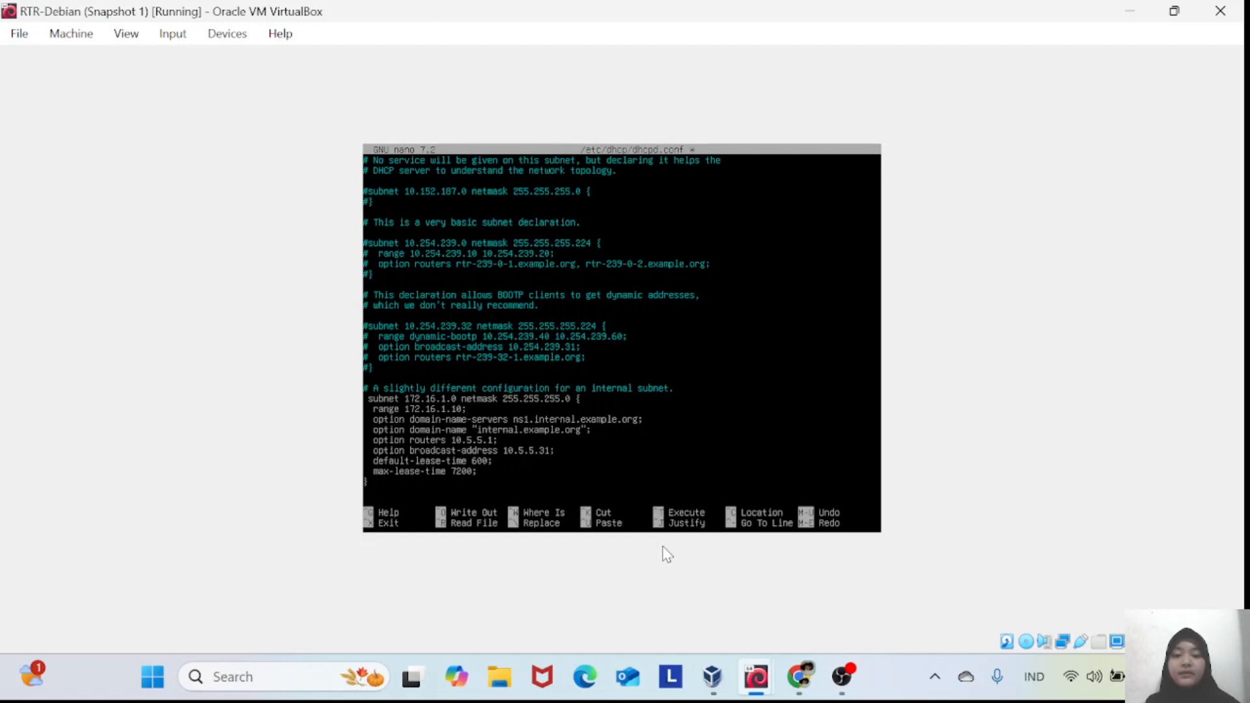
text(172.16)
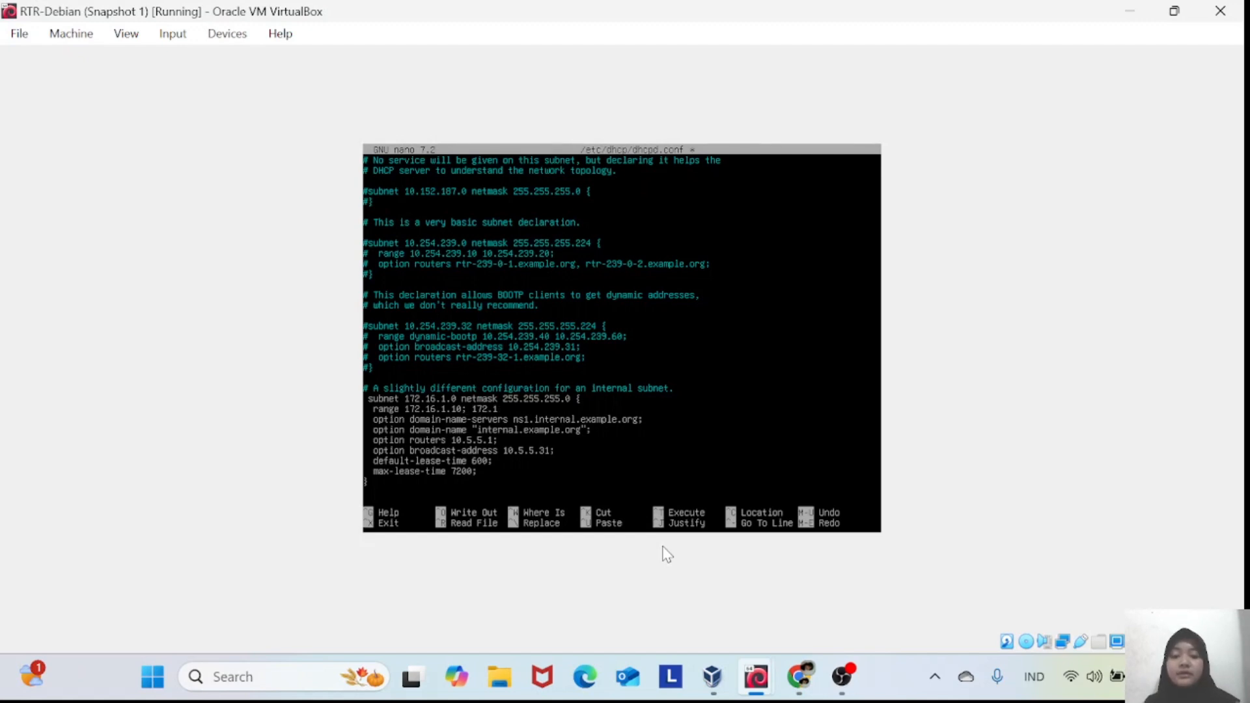
text(.)
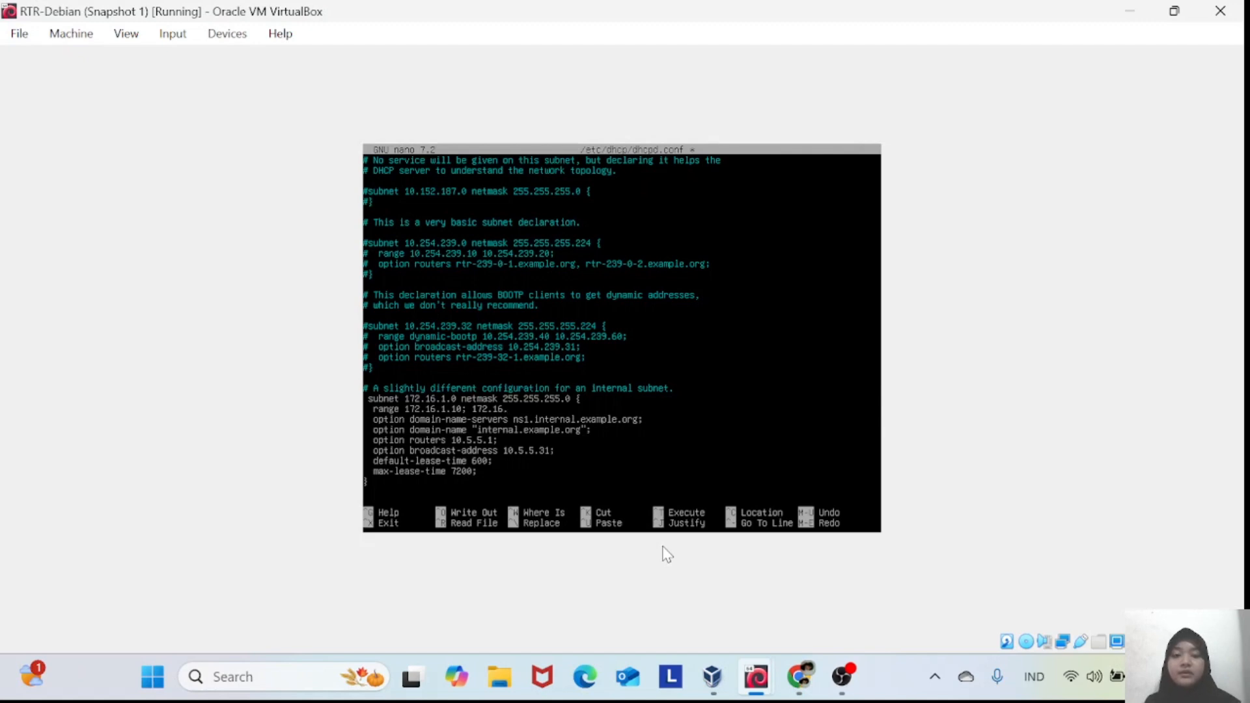
text(1)
text(.)
text(100)
key(BackSpace)
key(BackSpace)
key(BackSpace)
key(BackSpace)
key(BackSpace)
key(BackSpace)
key(BackSpace)
key(BackSpace)
key(BackSpace)
key(BackSpace)
key(BackSpace)
key(BackSpace)
key(BackSpace)
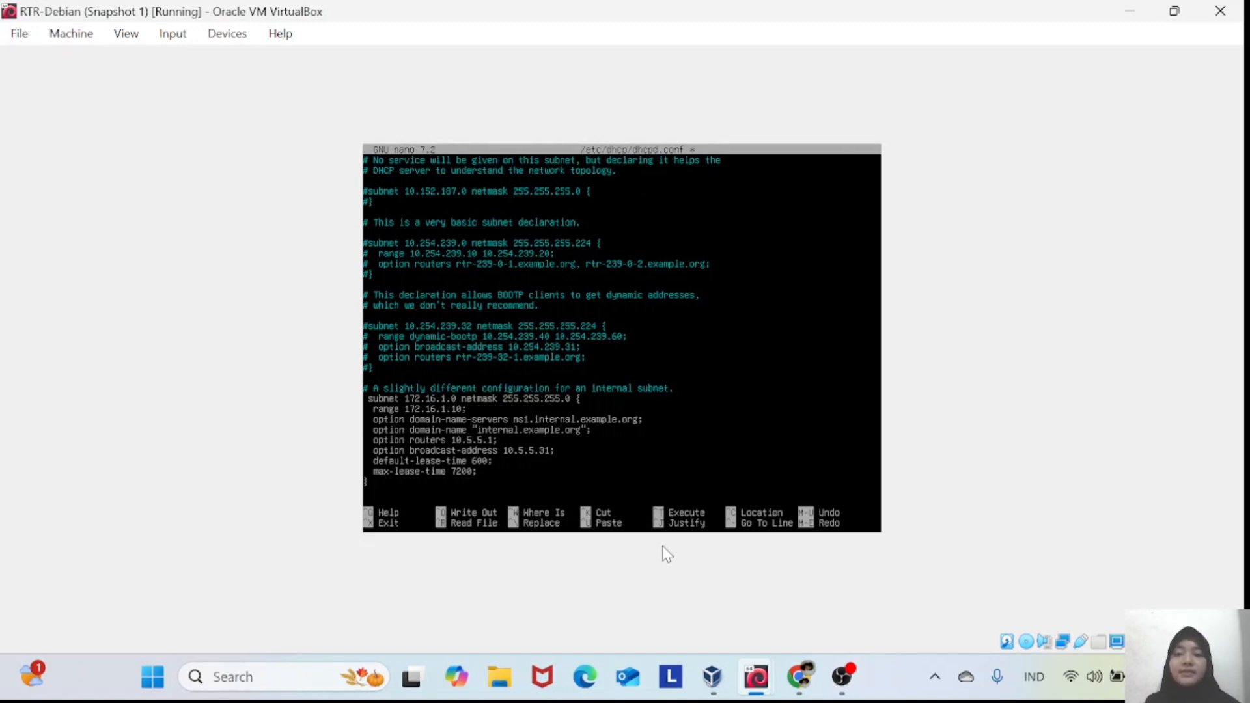
Add 172.16.1.100 as the end address of the internal subnet's range, before the semicolon.
text(1)
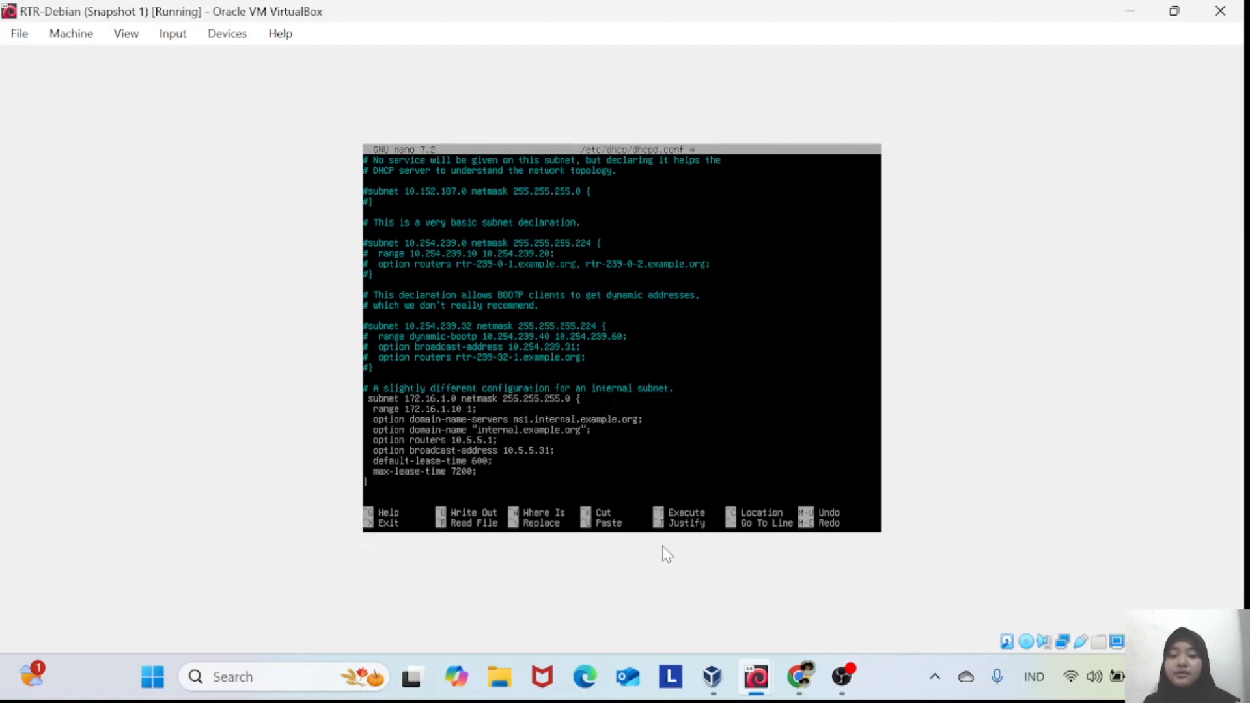
text(72.16)
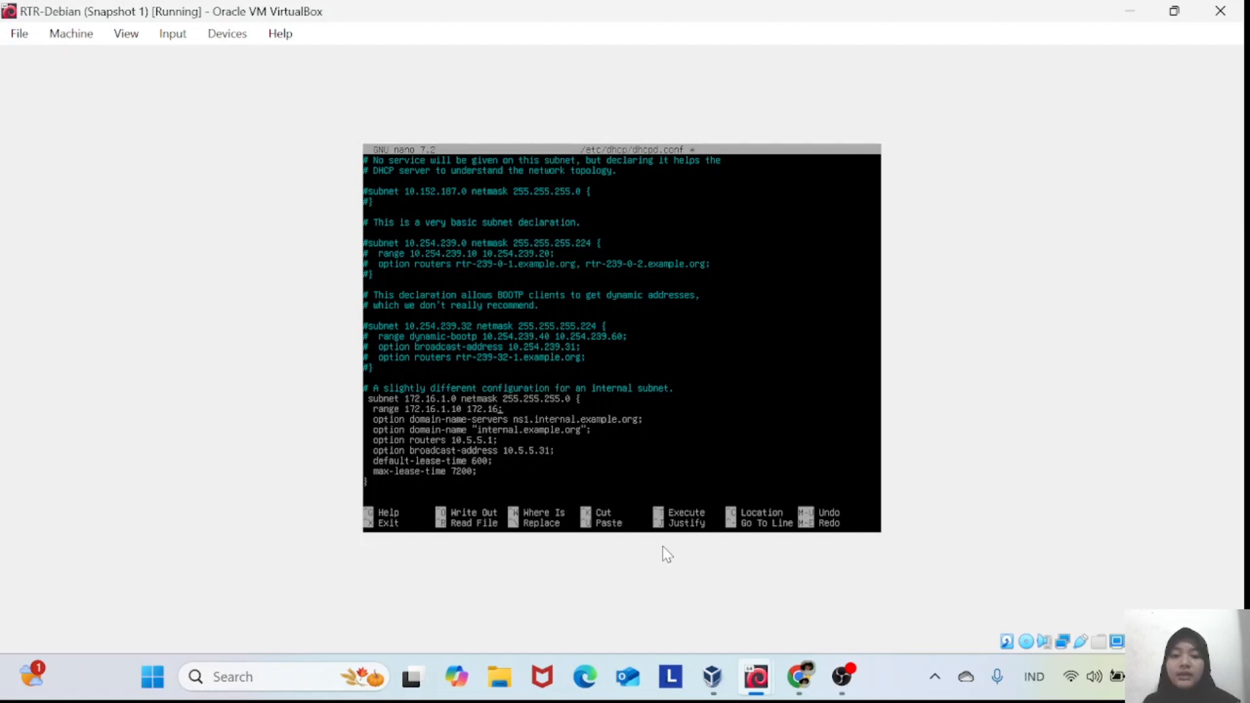
text(.1.100)
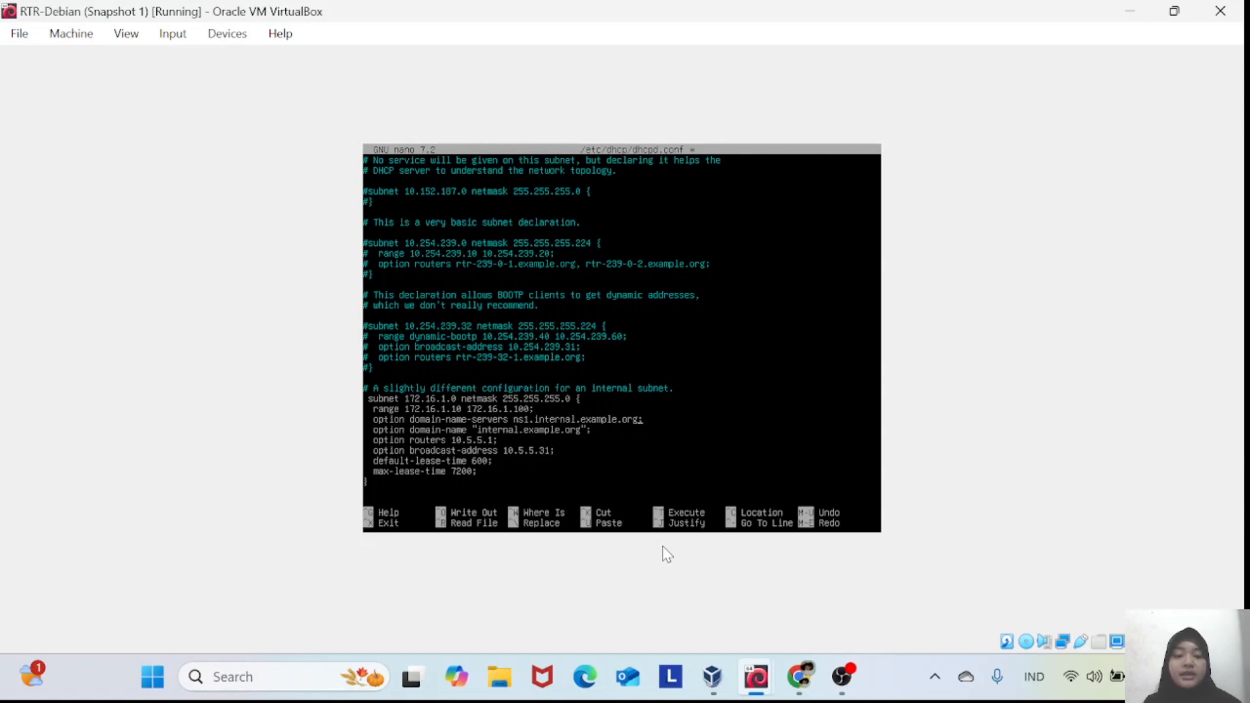
Set the domain-name-servers option of the internal subnet to ayessa.com.
key(BackSpace)
key(BackSpace)
key(BackSpace)
key(BackSpace)
key(BackSpace)
key(BackSpace)
key(BackSpace)
key(BackSpace)
key(BackSpace)
key(BackSpace)
key(BackSpace)
key(BackSpace)
key(BackSpace)
key(BackSpace)
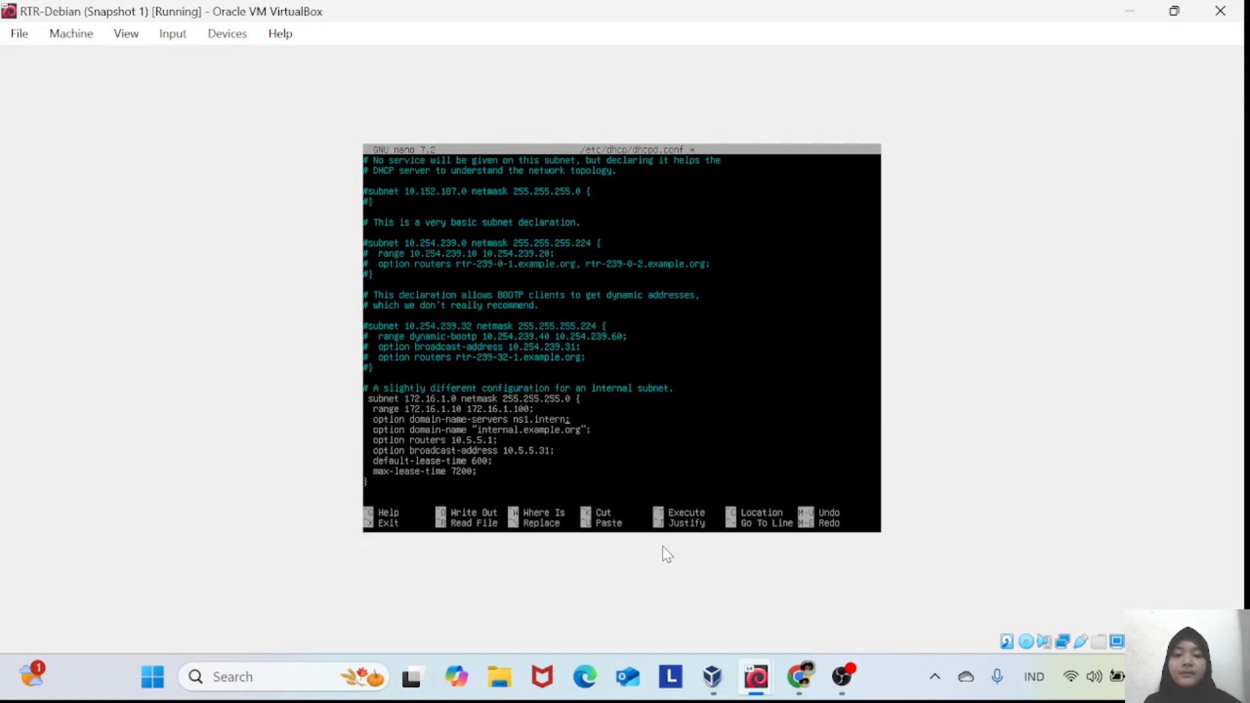
key(BackSpace)
key(BackSpace)
key(BackSpace)
key(BackSpace)
key(BackSpace)
key(BackSpace)
key(BackSpace)
key(BackSpace)
key(BackSpace)
key(BackSpace)
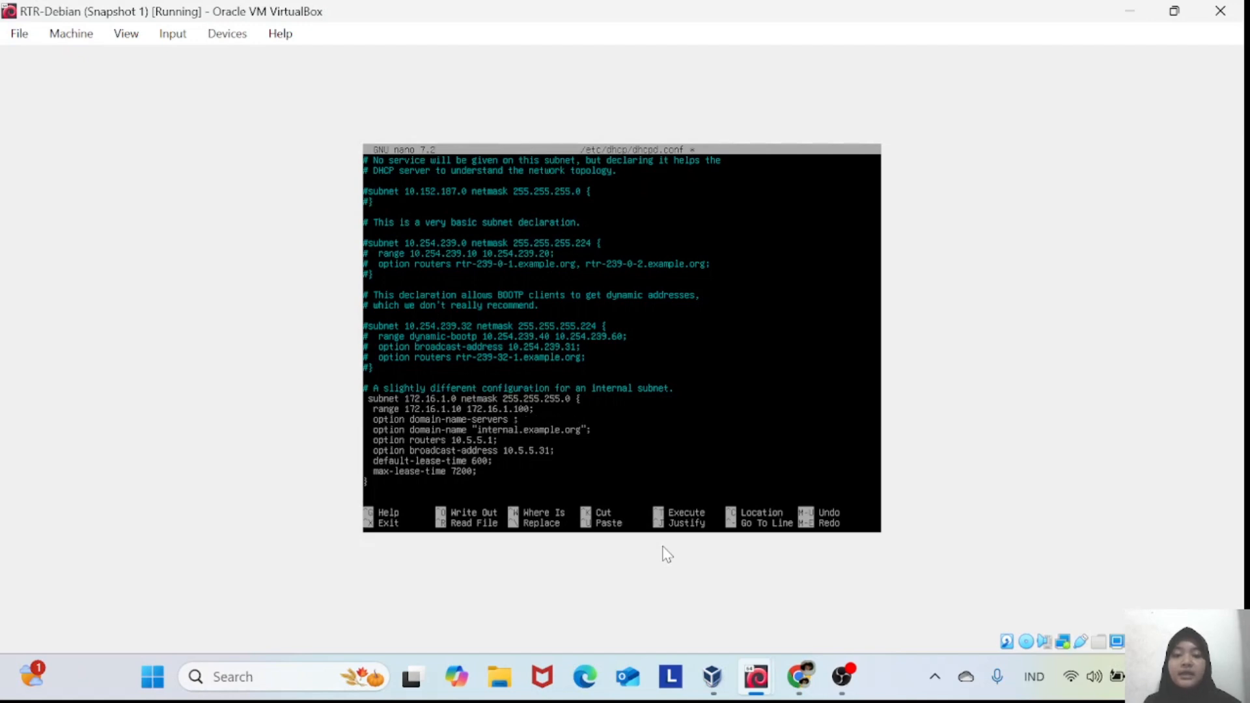
text(ayessa)
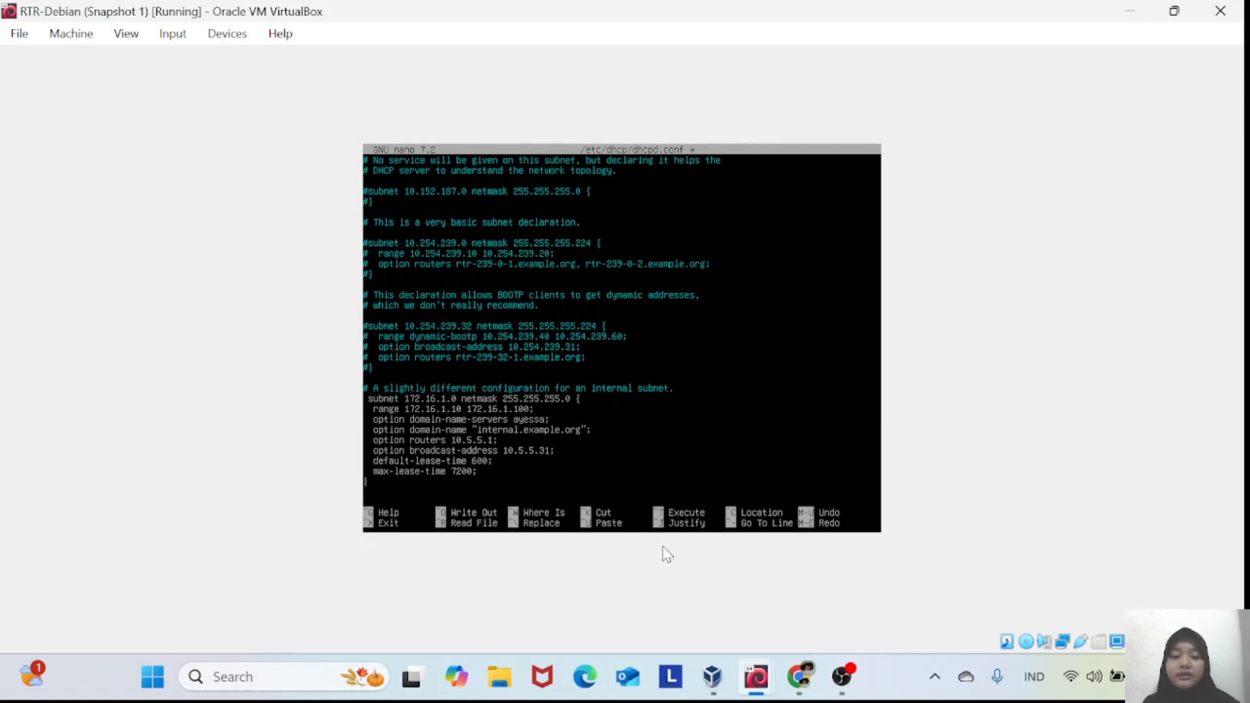
text(.com)
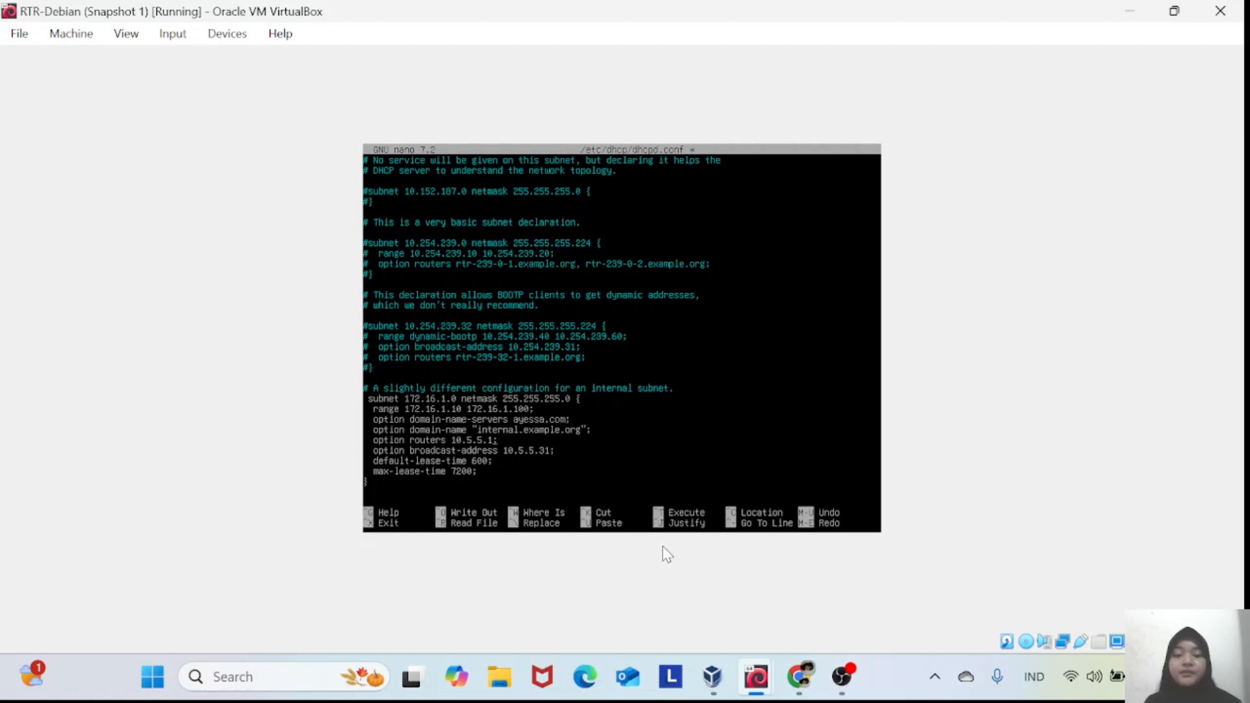
Set the routers option of the internal subnet to 172.16.1.1.
key(BackSpace)
key(BackSpace)
key(BackSpace)
key(BackSpace)
key(BackSpace)
key(BackSpace)
key(BackSpace)
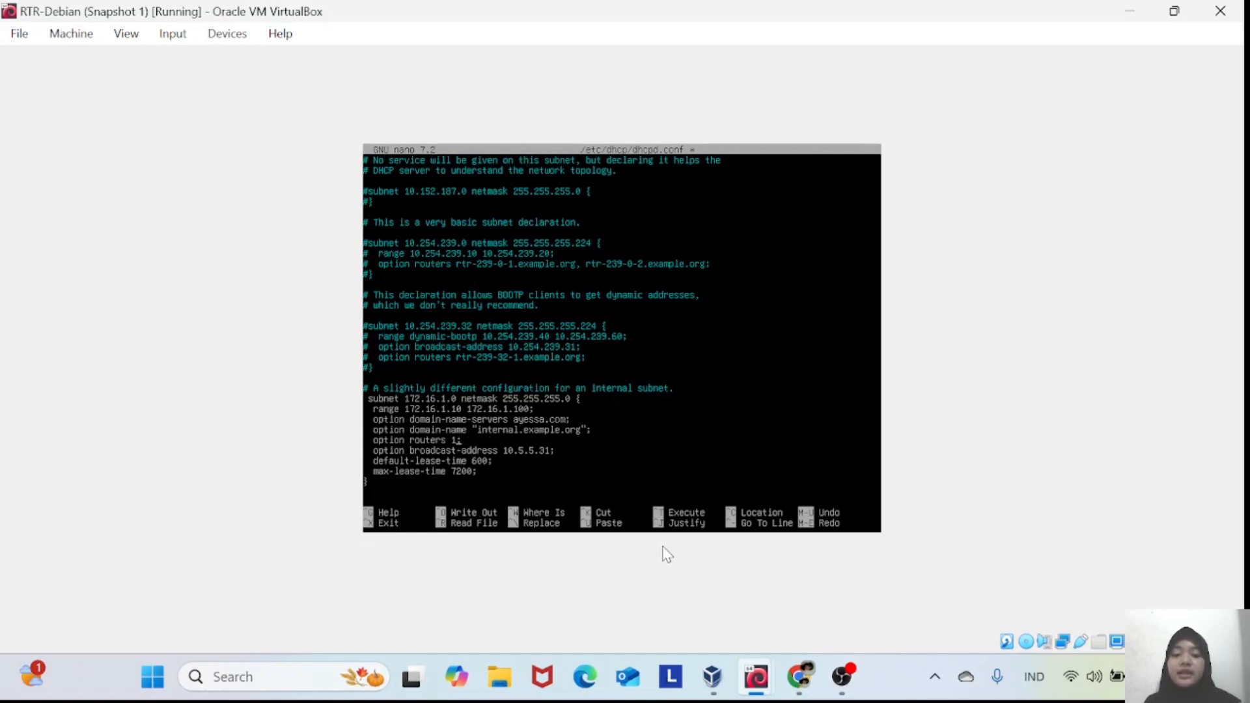
text(72.16)
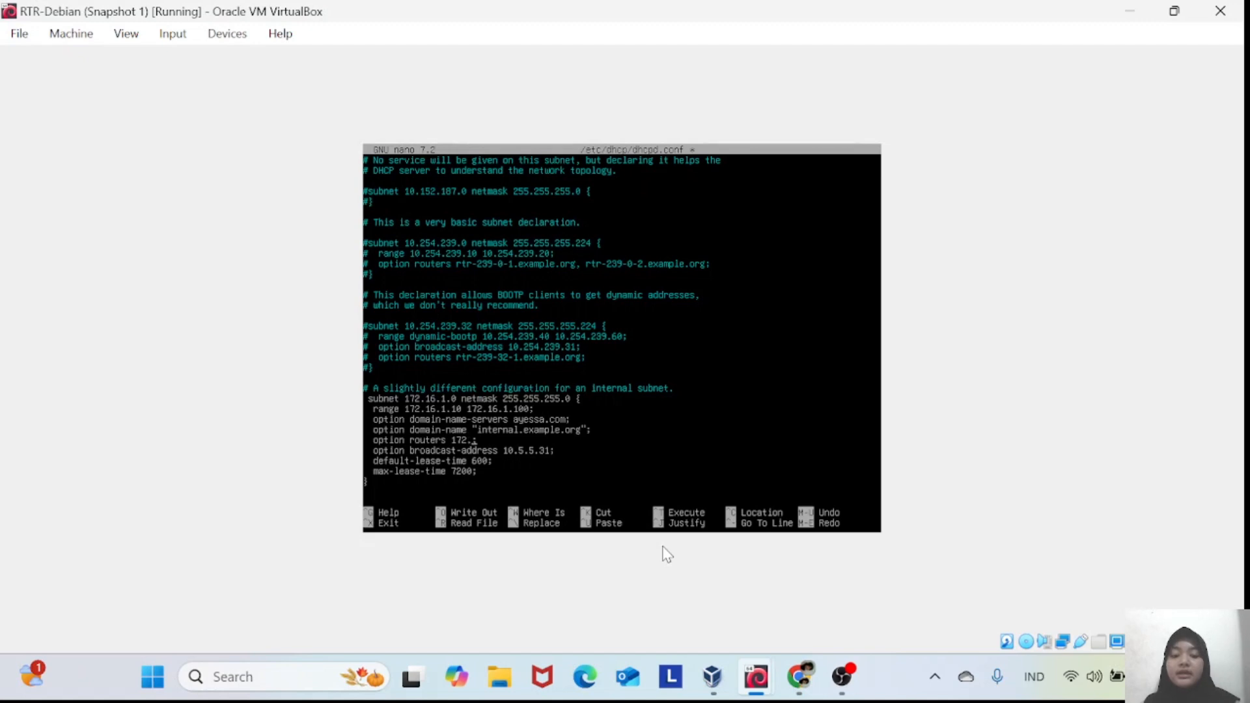
text(.1.1)
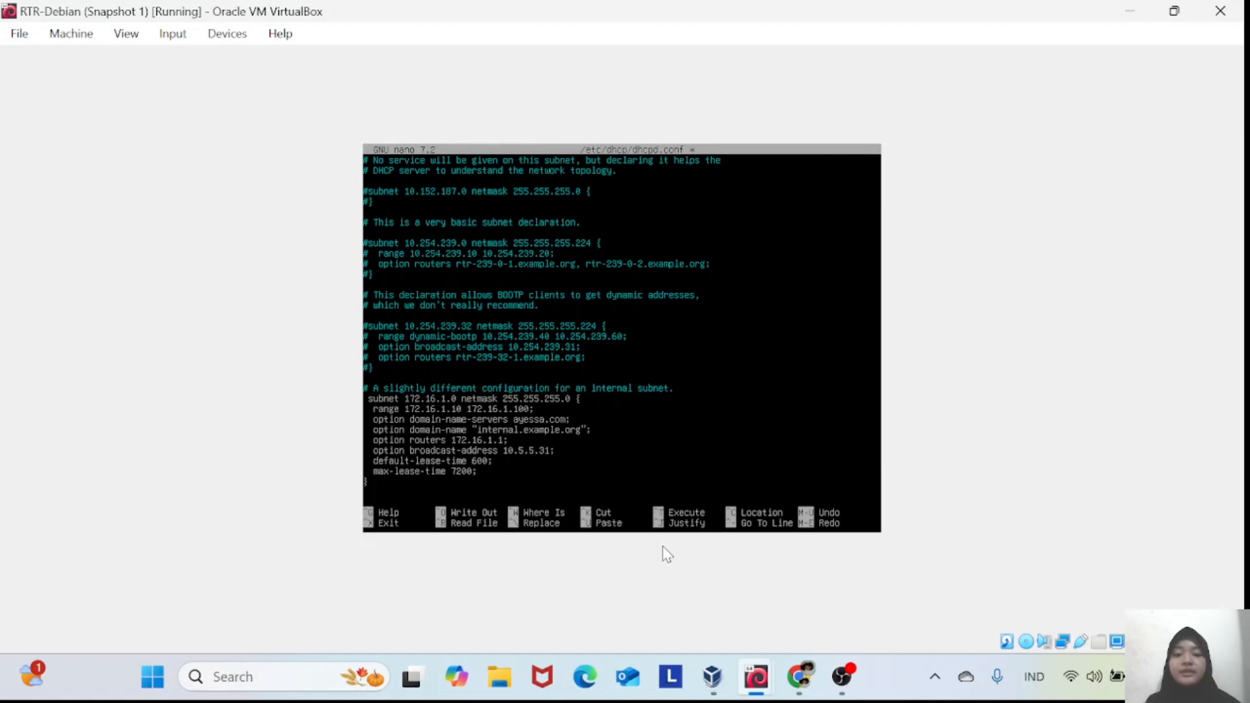
Set the broadcast-address option of the internal subnet to 172.16.1.255, keeping the semicolon that ends the line.
key(BackSpace)
key(BackSpace)
key(BackSpace)
key(BackSpace)
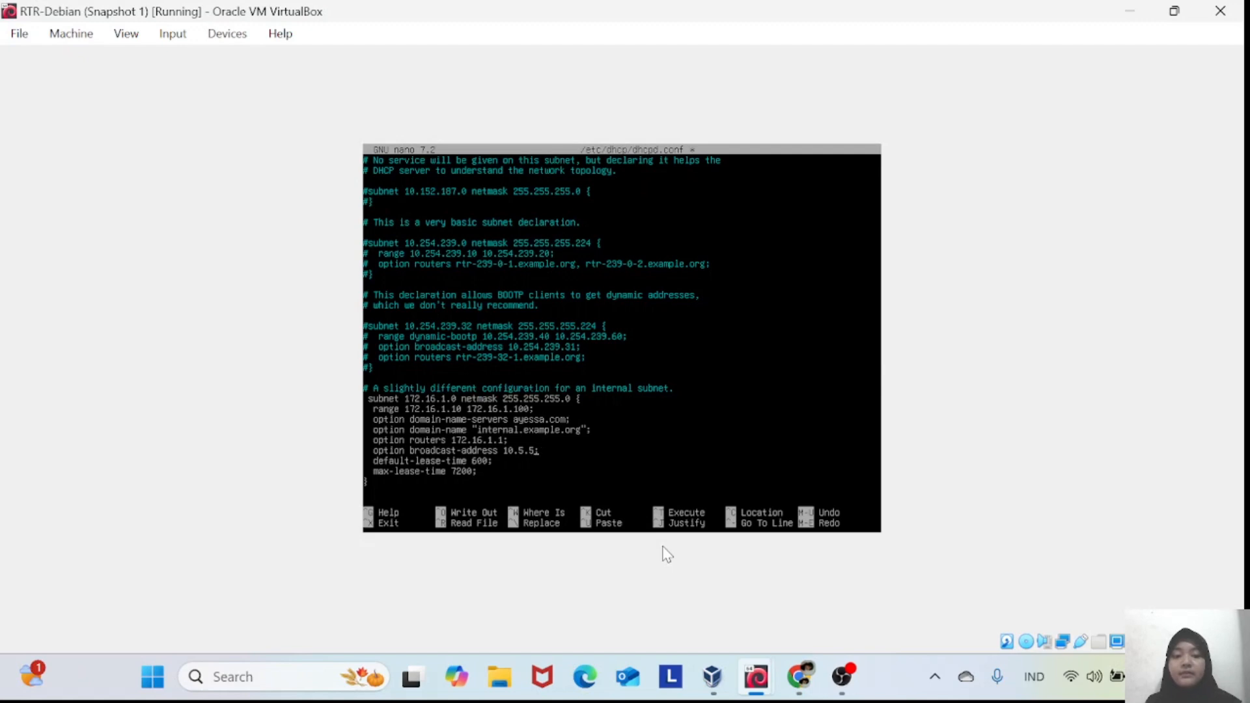
key(BackSpace)
key(BackSpace)
key(BackSpace)
key(BackSpace)
key(BackSpace)
text(172.16)
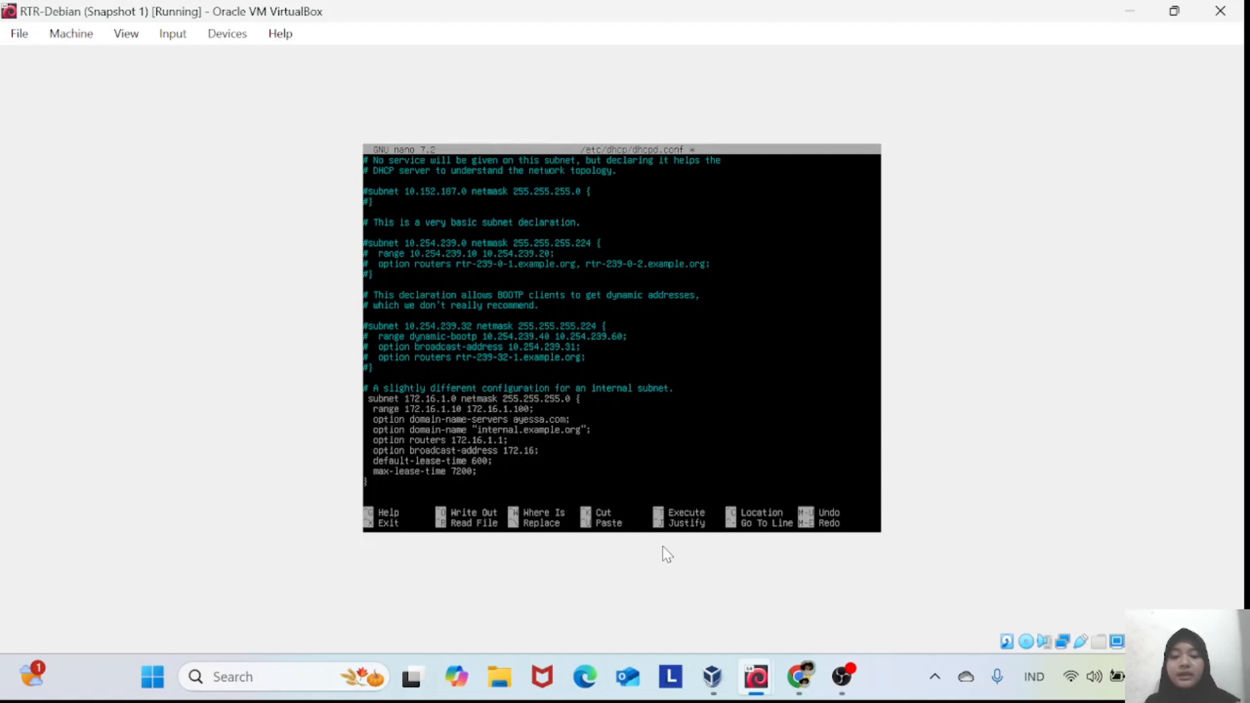
text(.1.255)
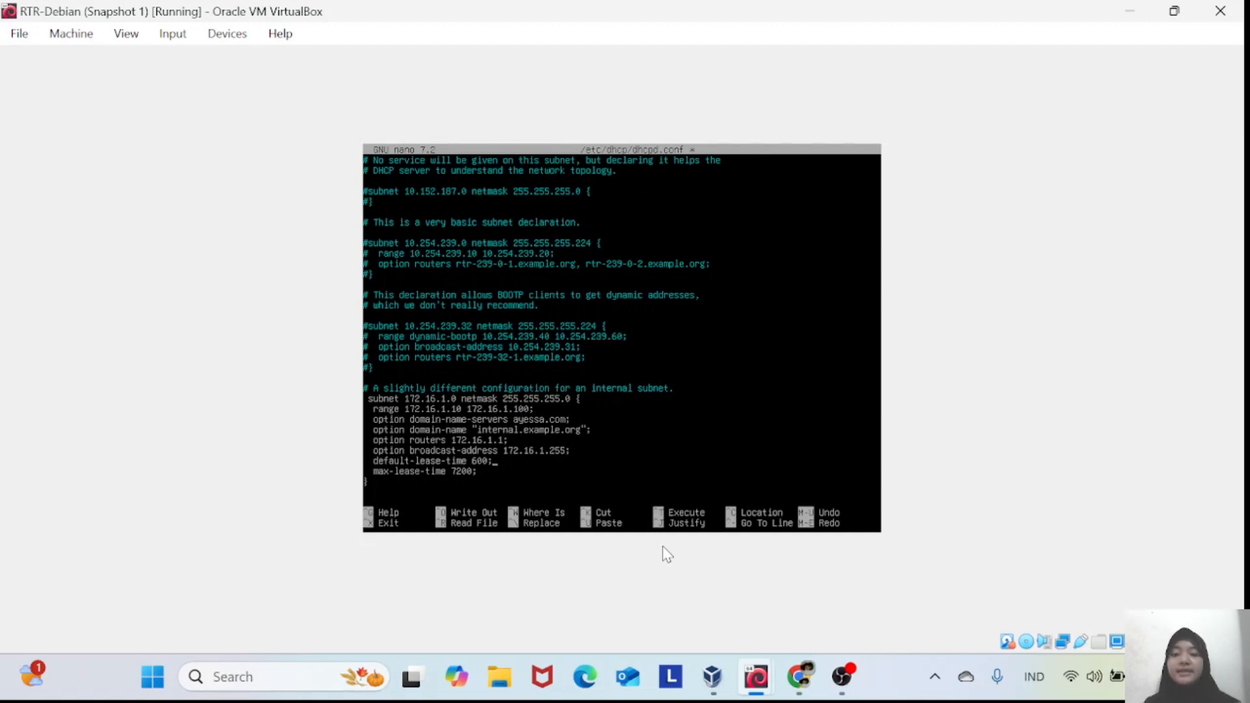
Save the changes to /etc/dhcp/dhcpd.conf under the same file name and exit nano.
key(ctrl+x)
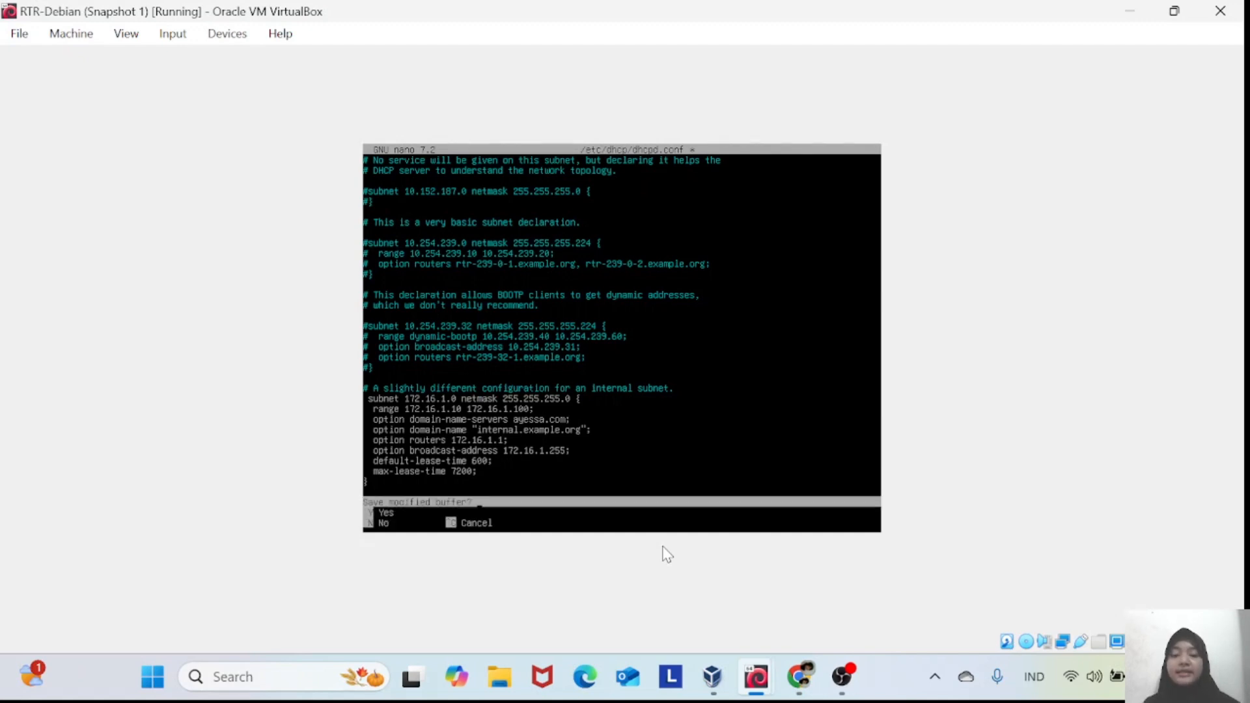
key(y)
key(Return)
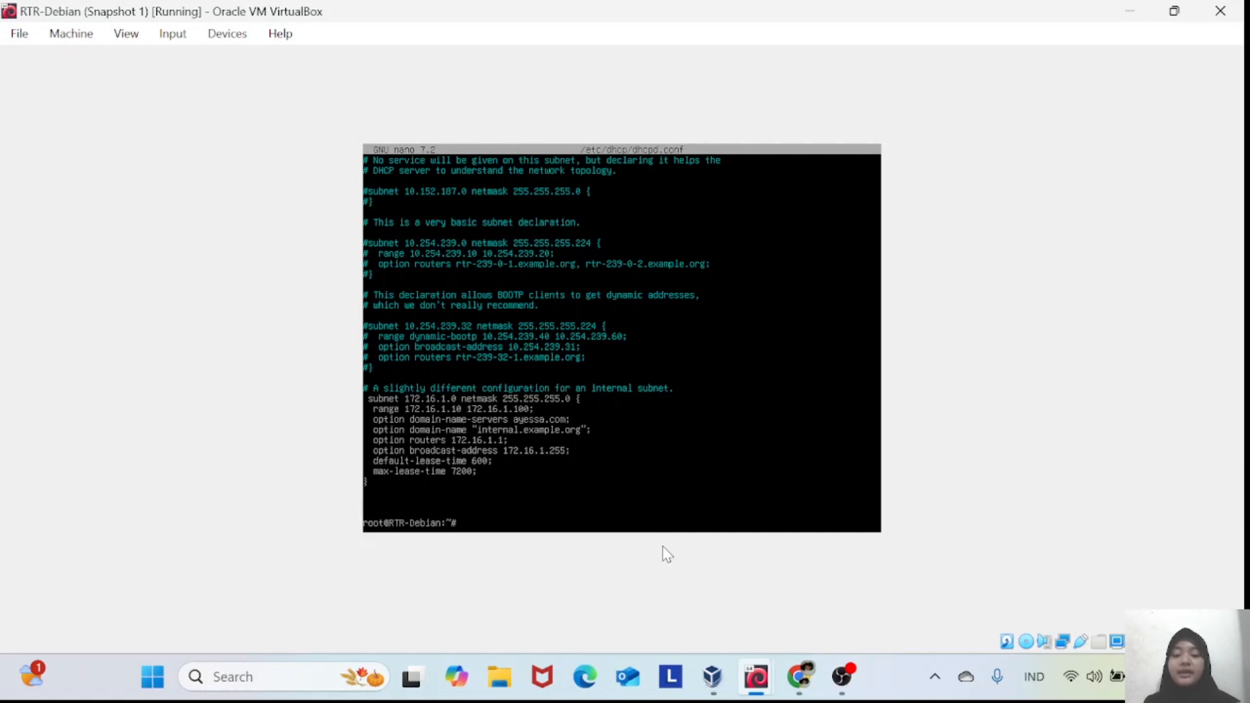
Restart the DHCP service with systemctl restart isc-dhcp-server.
text(system)
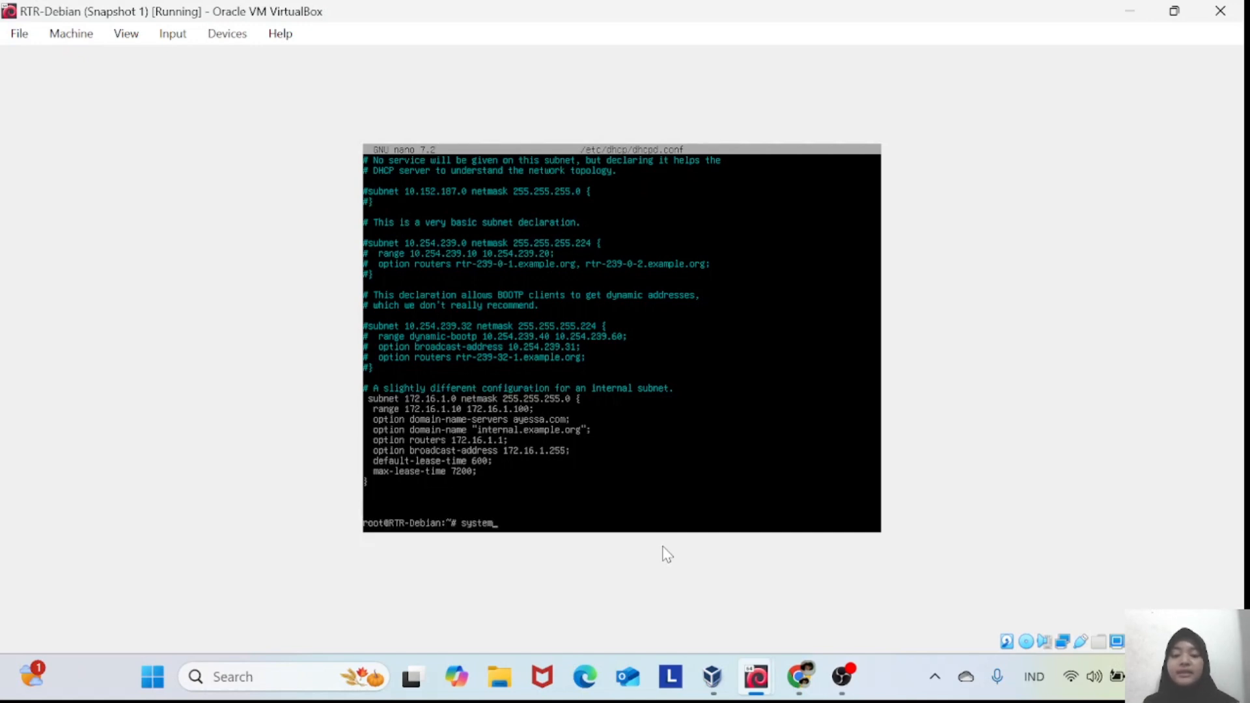
text(ctl restart)
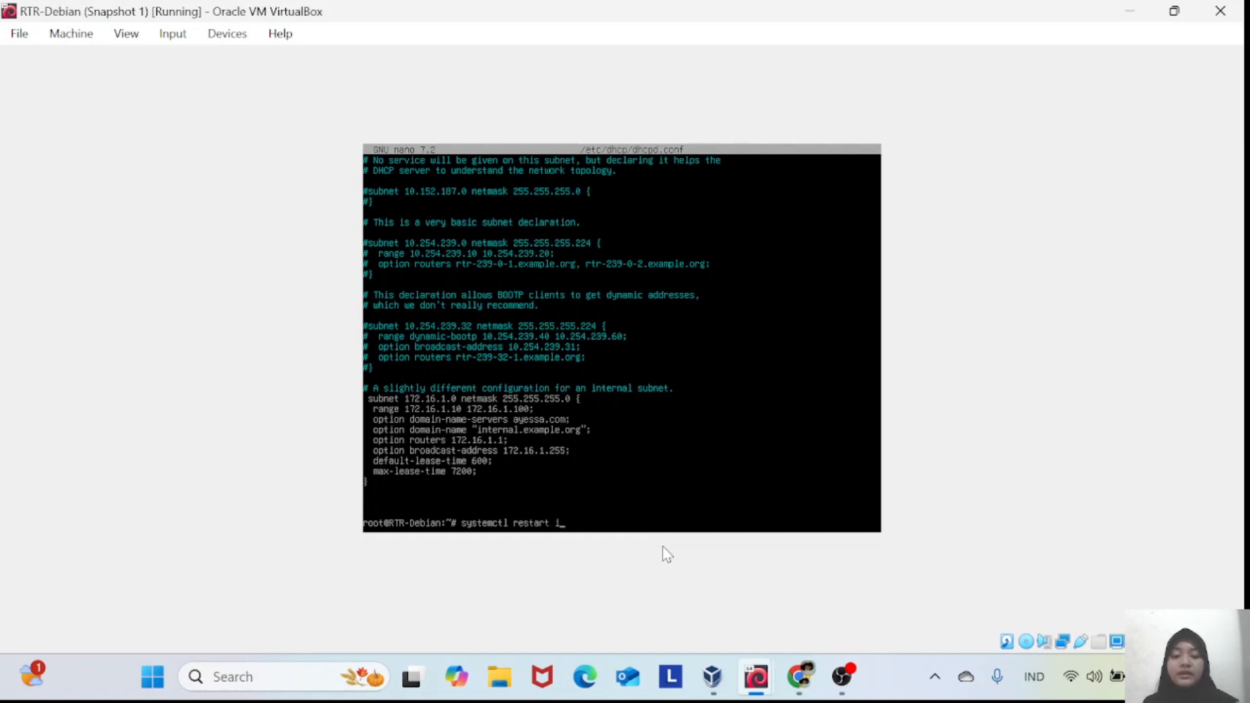
text( isc-dh)
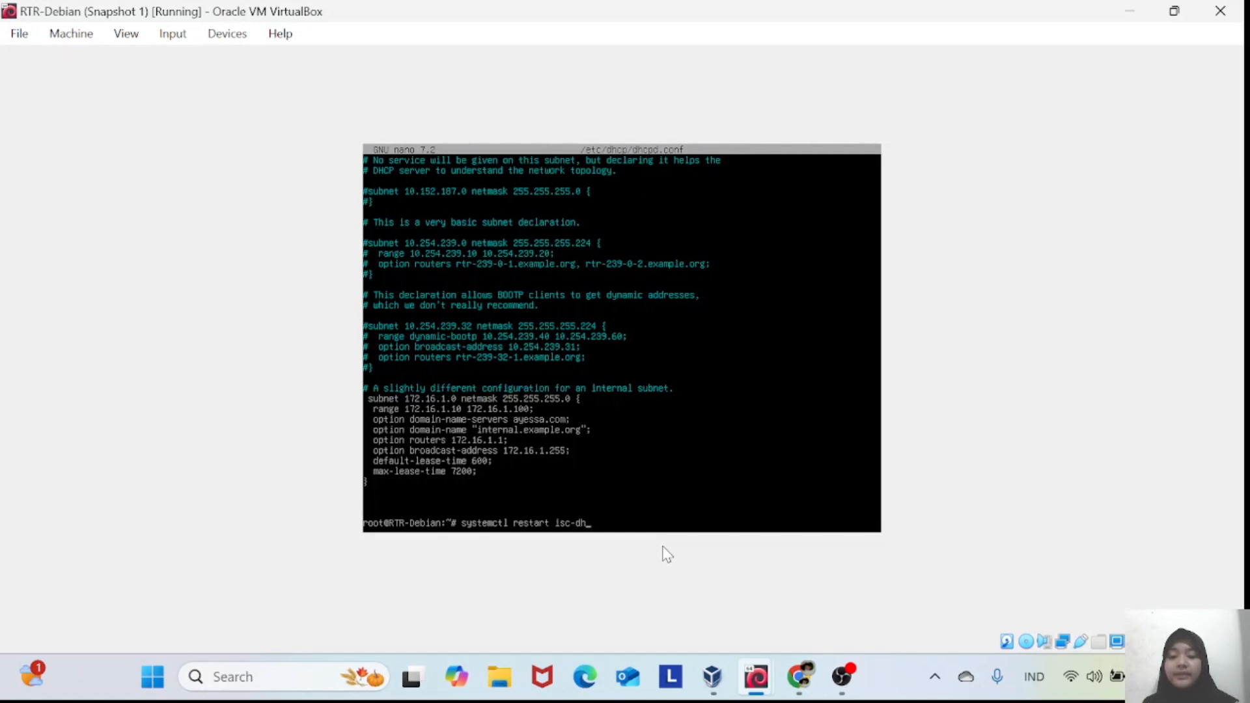
text(cp)
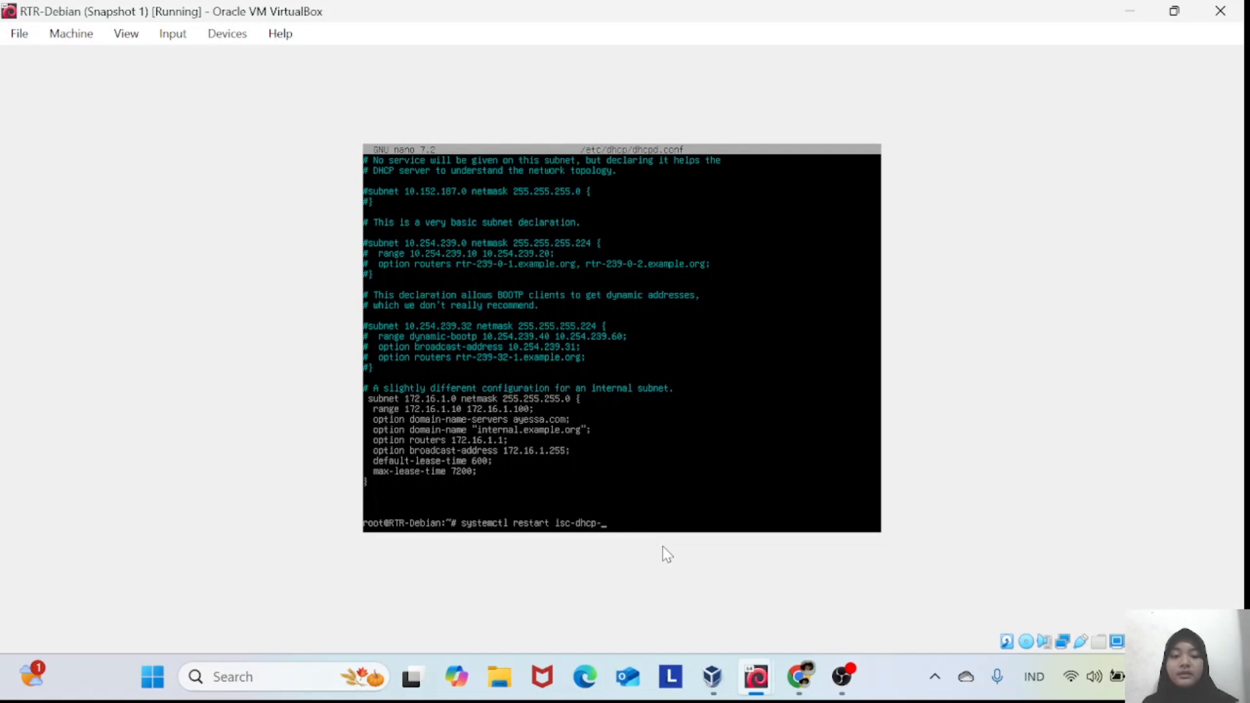
text(-ser)
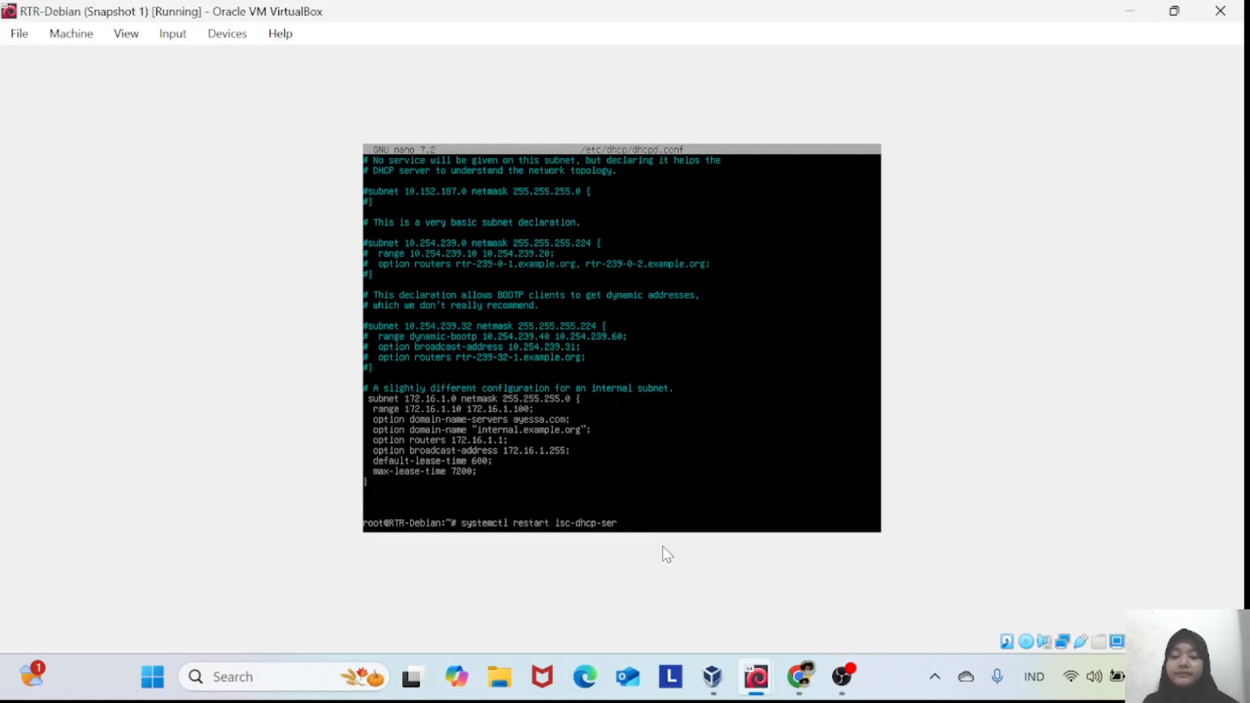
text(ver)
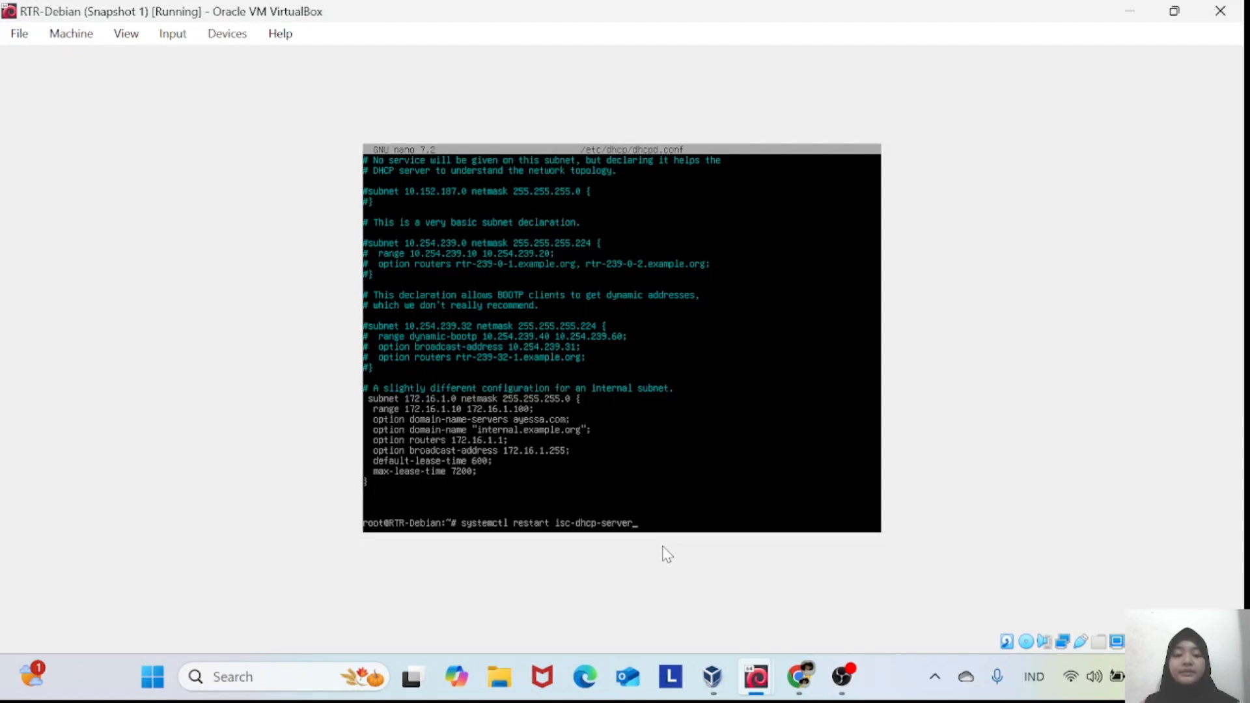
key(Return)
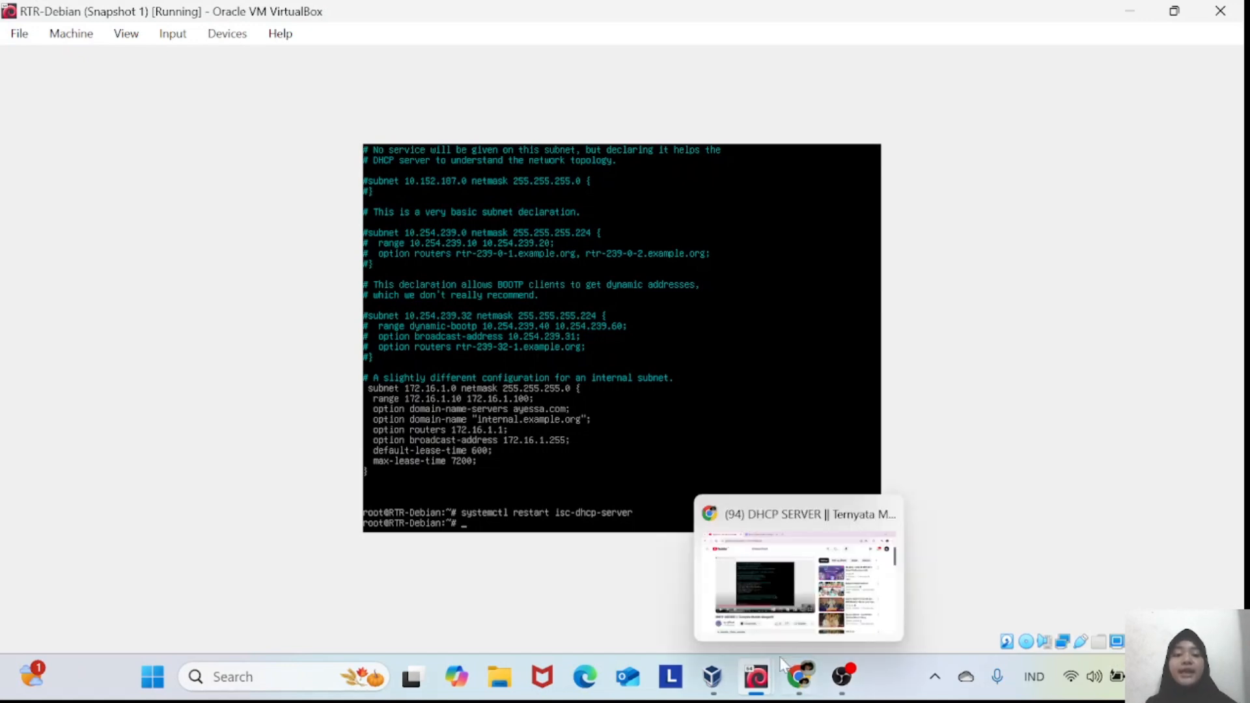
Switch to the Ubuntu-Dekstop(Client) virtual machine and list its network interface addresses with ip a.
mouse_move(756, 677)
click(811, 573)
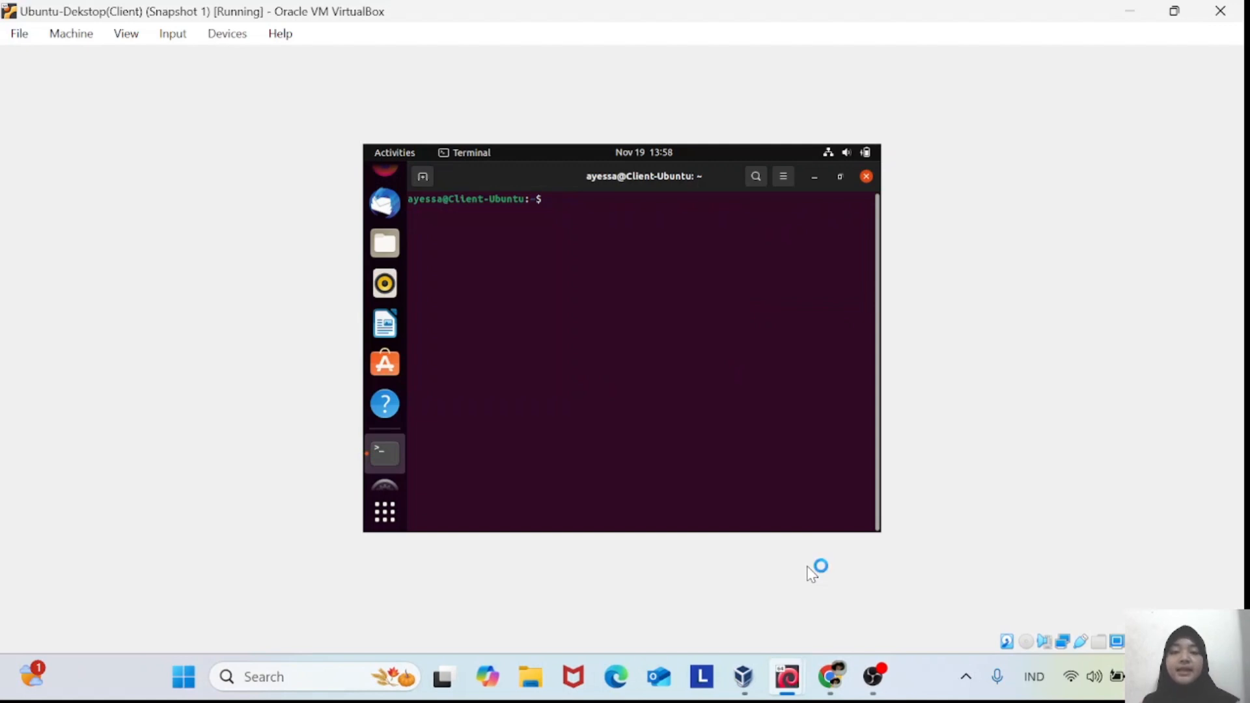
text(ip a)
key(Return)
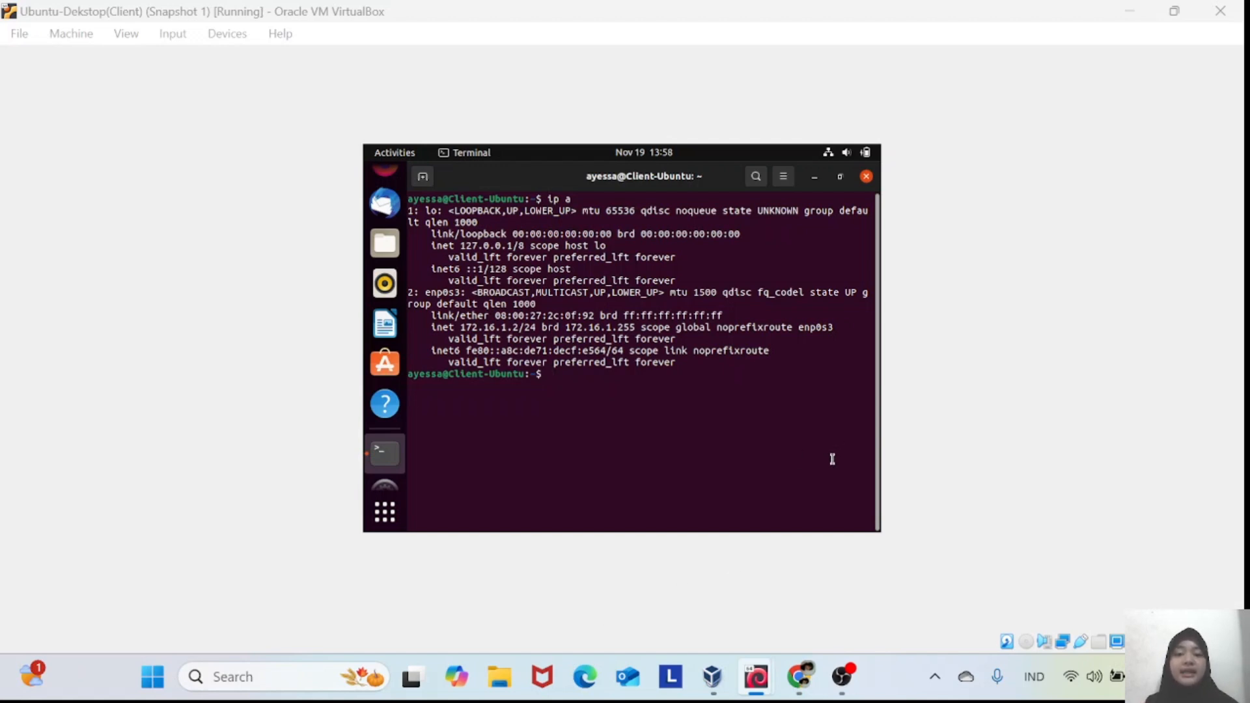
In the Ubuntu client's network settings, change the wired connection's IPv4 method to Automatic (DHCP) and apply it.
click(853, 160)
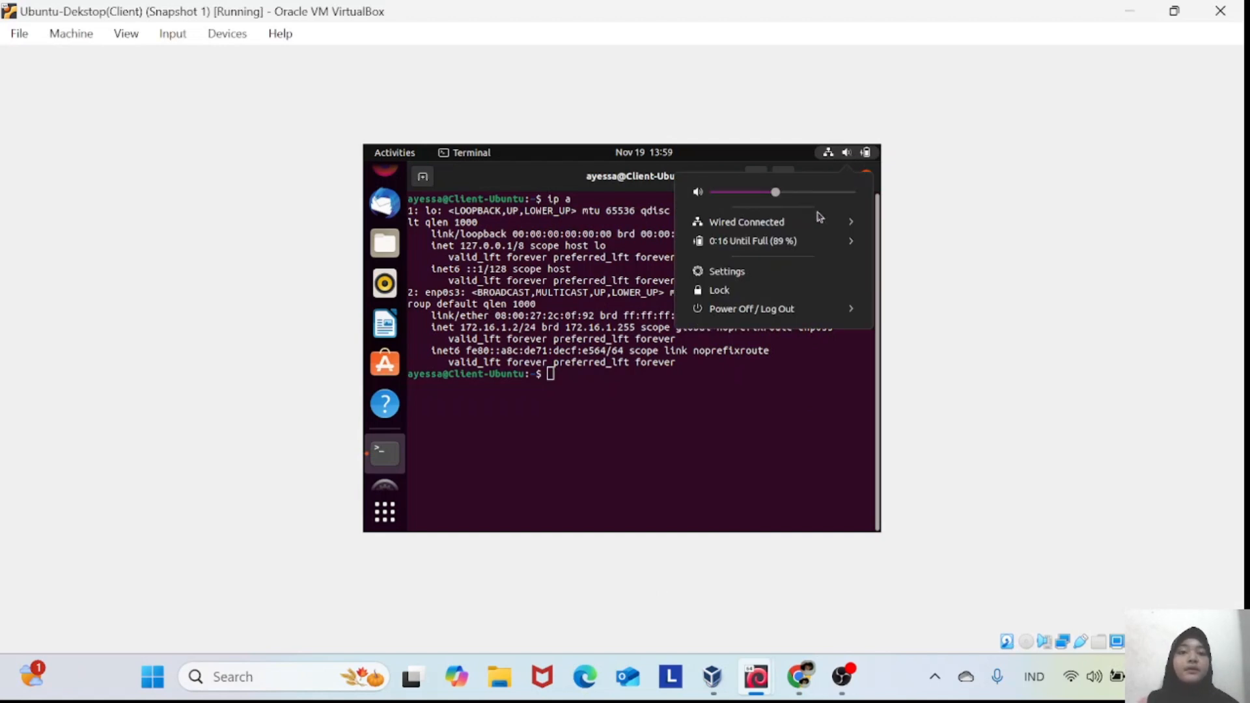
click(773, 277)
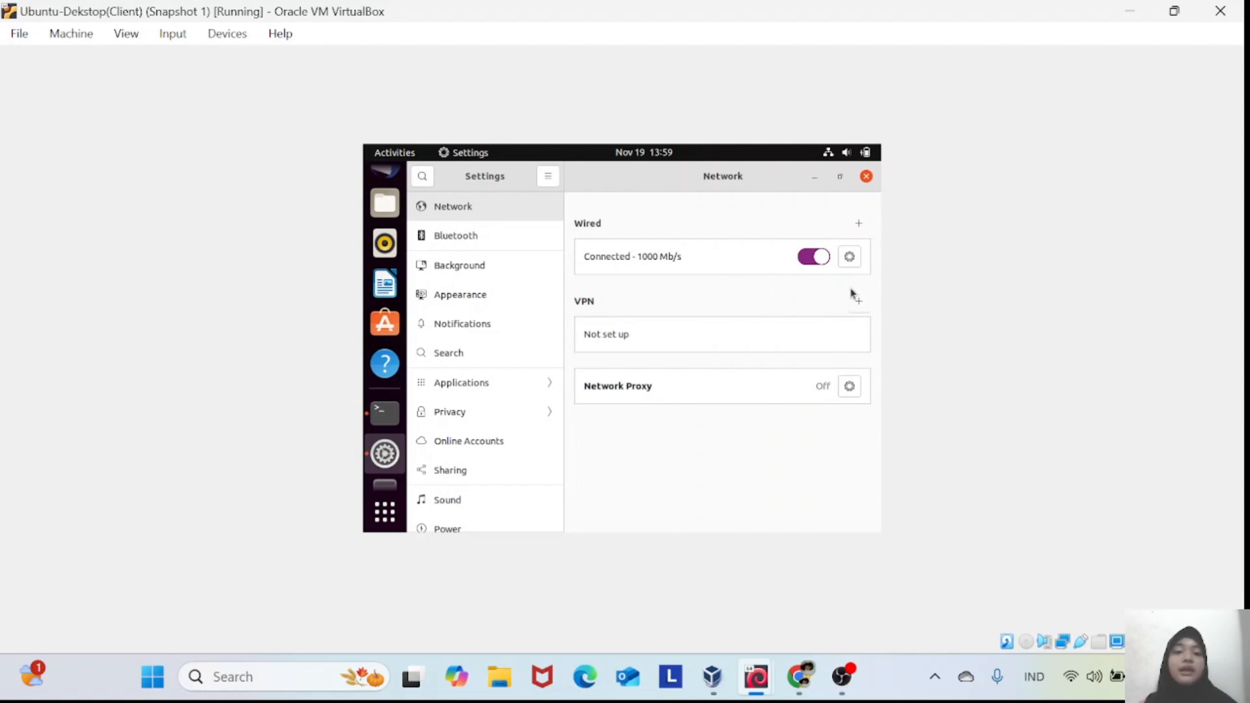
click(849, 259)
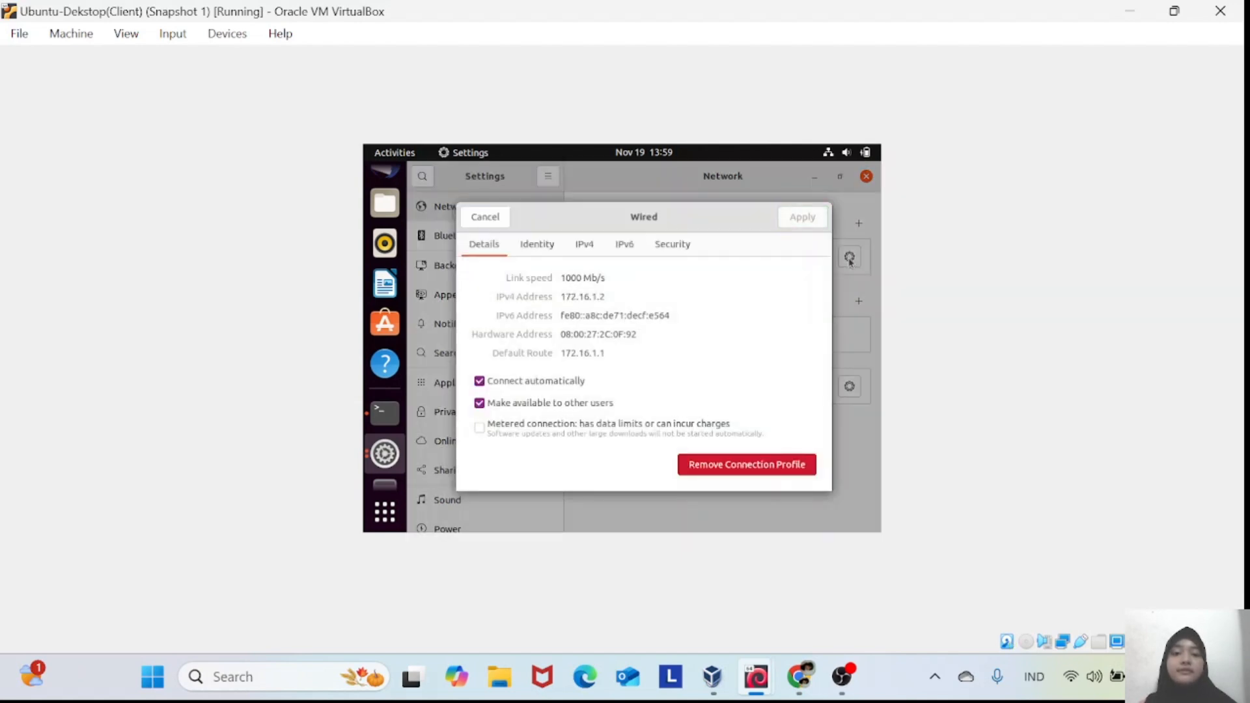
click(584, 246)
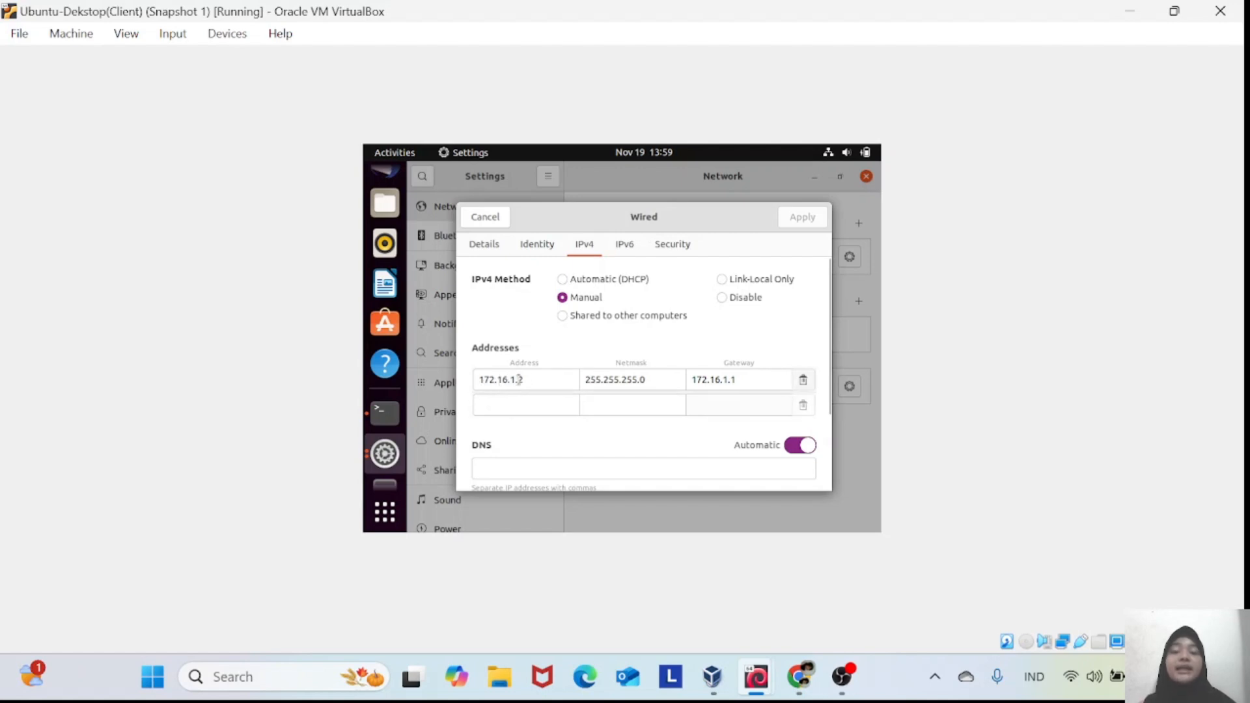
click(568, 283)
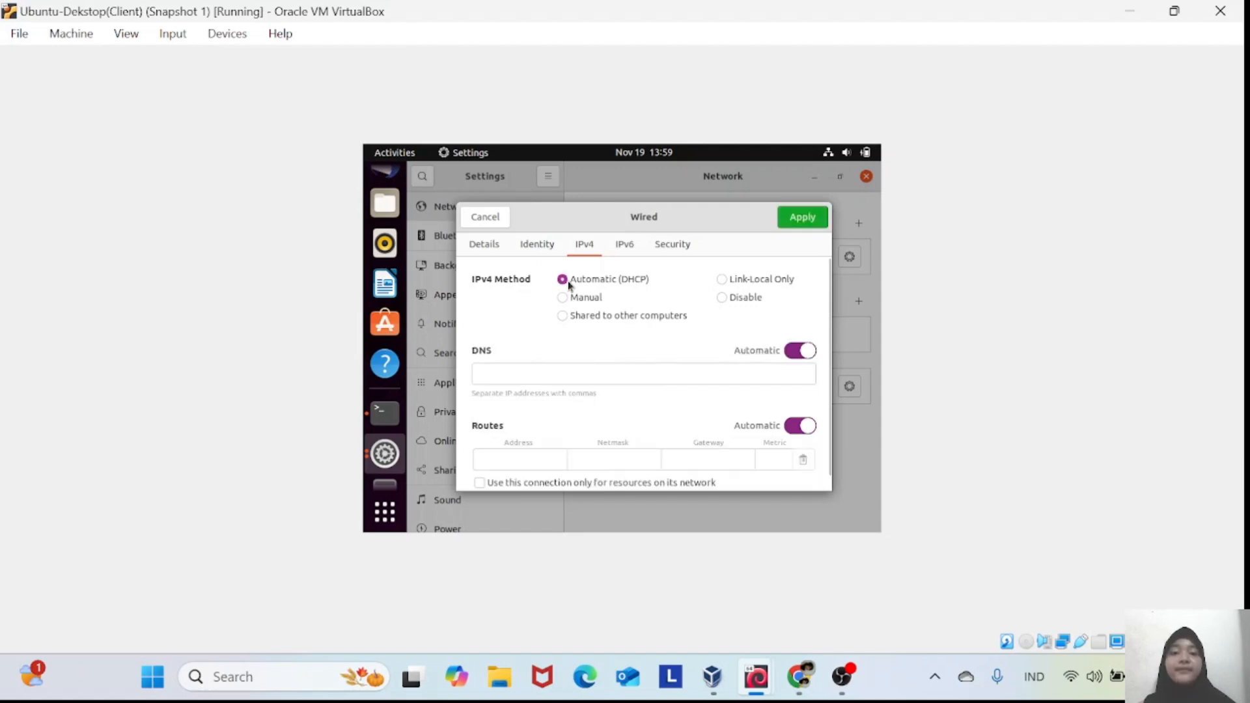
click(793, 219)
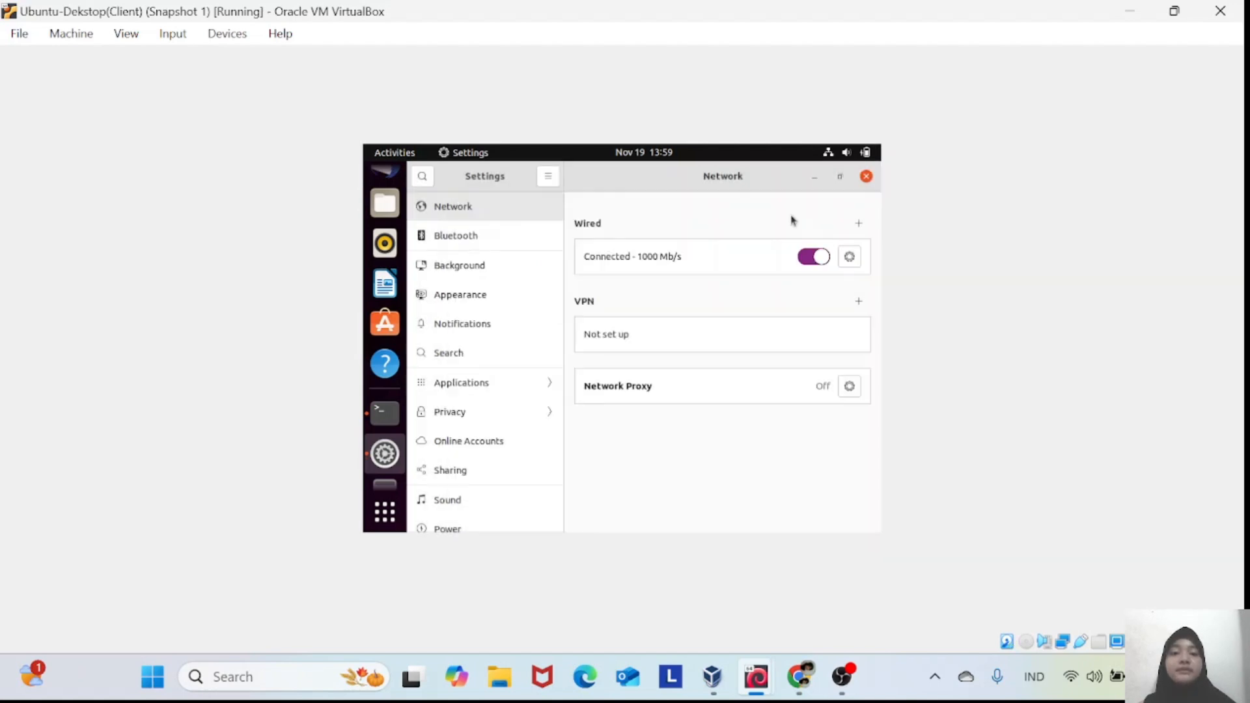
Turn the client's wired connection off and on again to reconnect it, and close the Settings window.
click(813, 257)
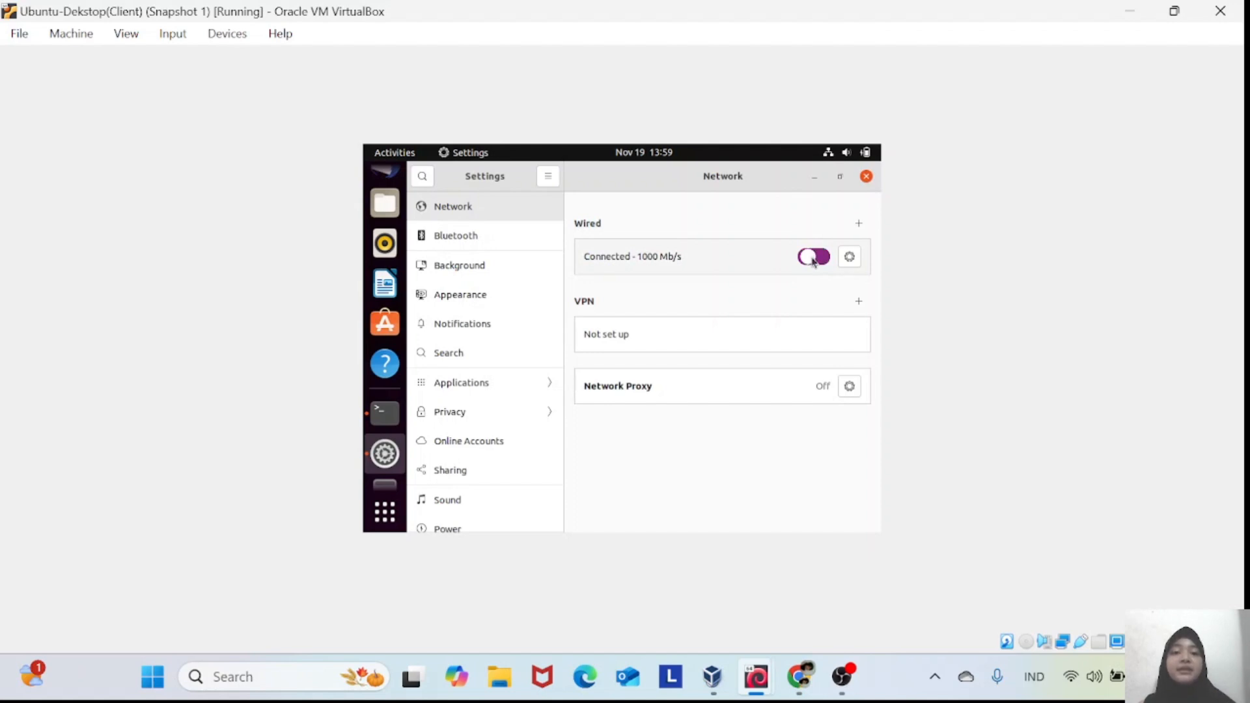
click(813, 257)
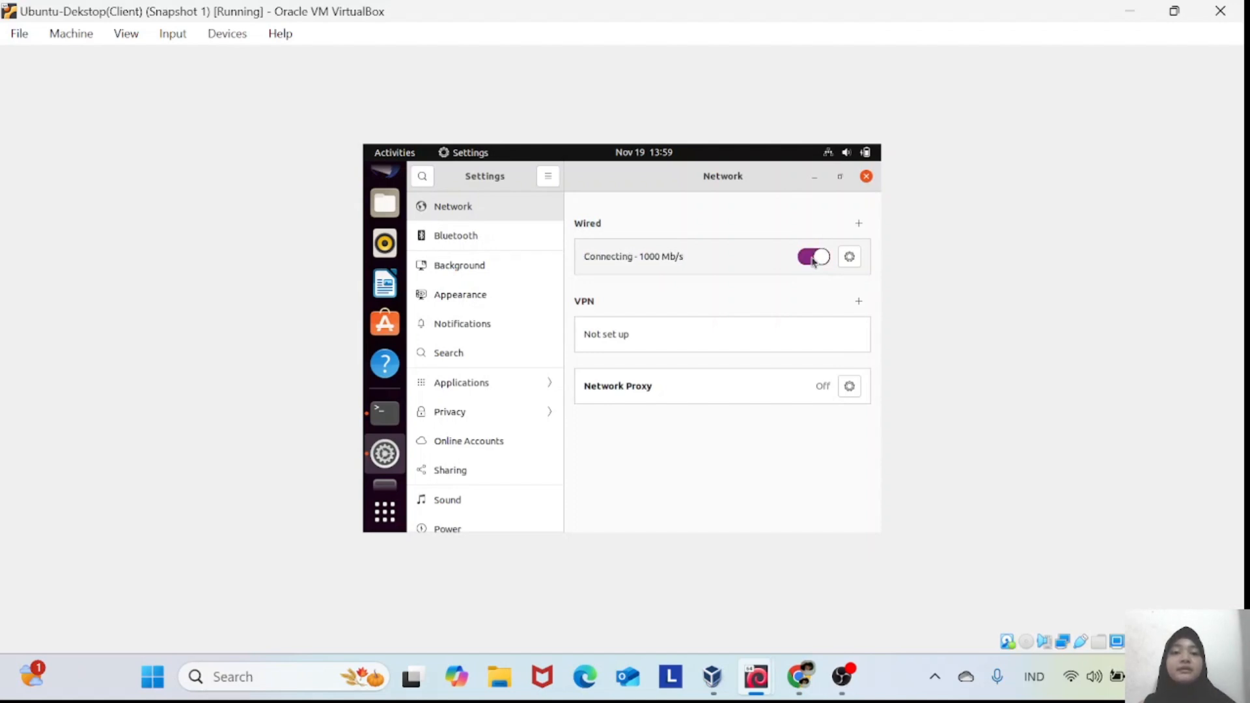
click(867, 177)
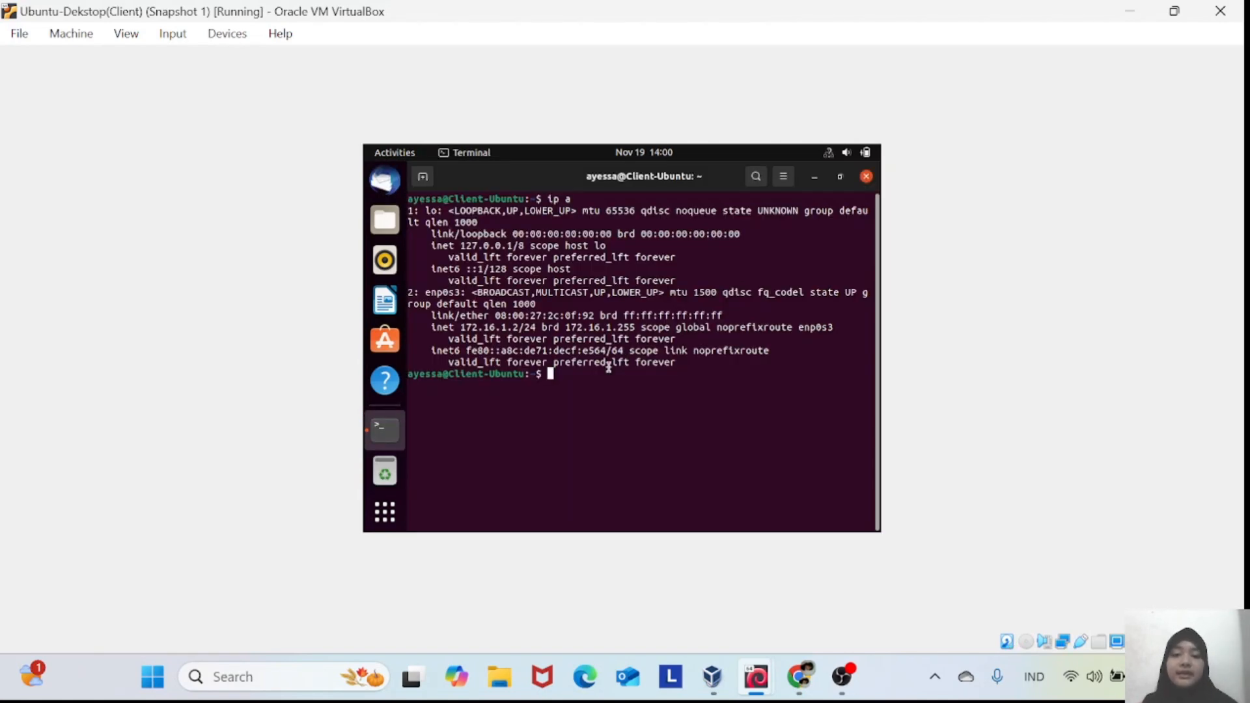
Run ip a again in the client terminal and check the IPv4 address assigned to enp0s3.
text(ip a)
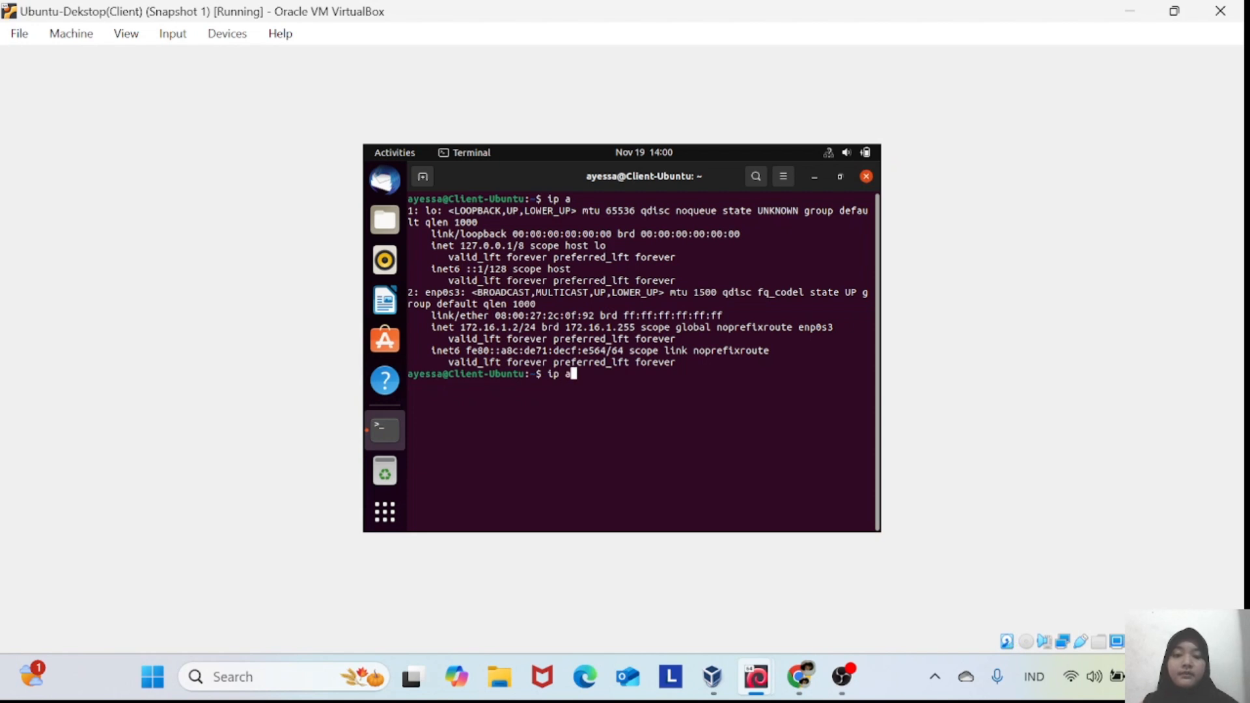
key(Return)
drag(460, 467, 543, 467)
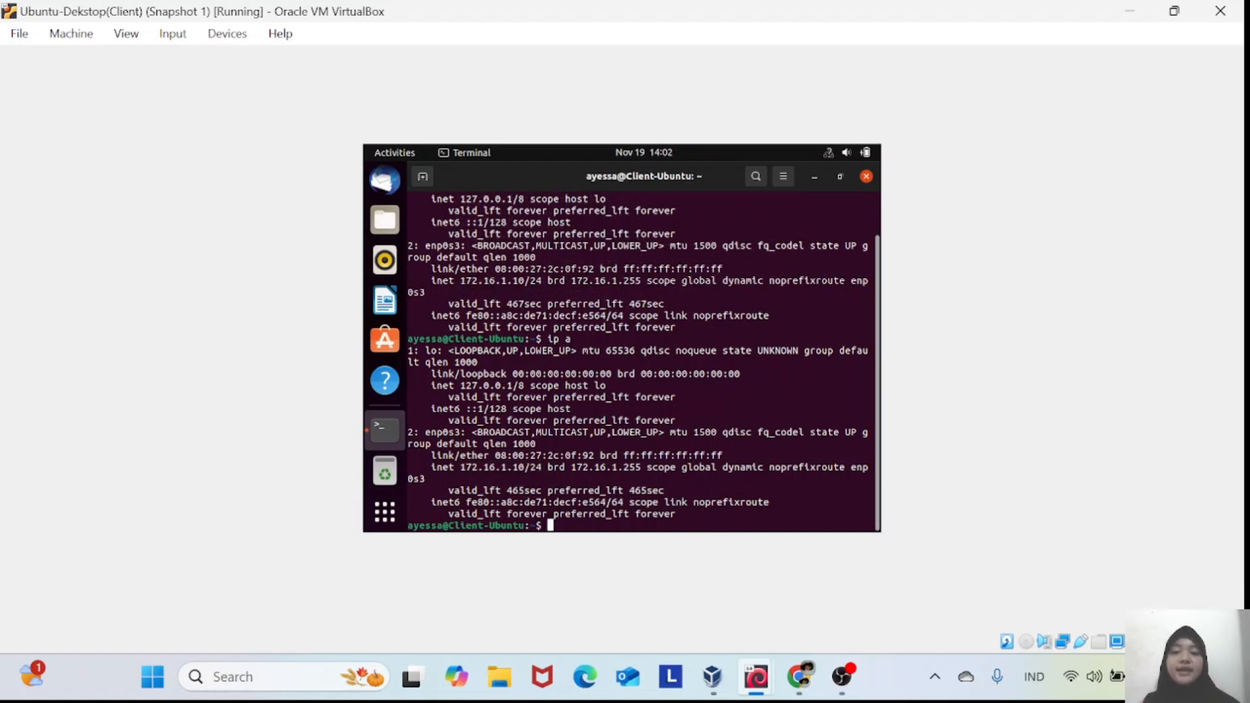
Test the client's internet connectivity by pinging google.com.
text(p)
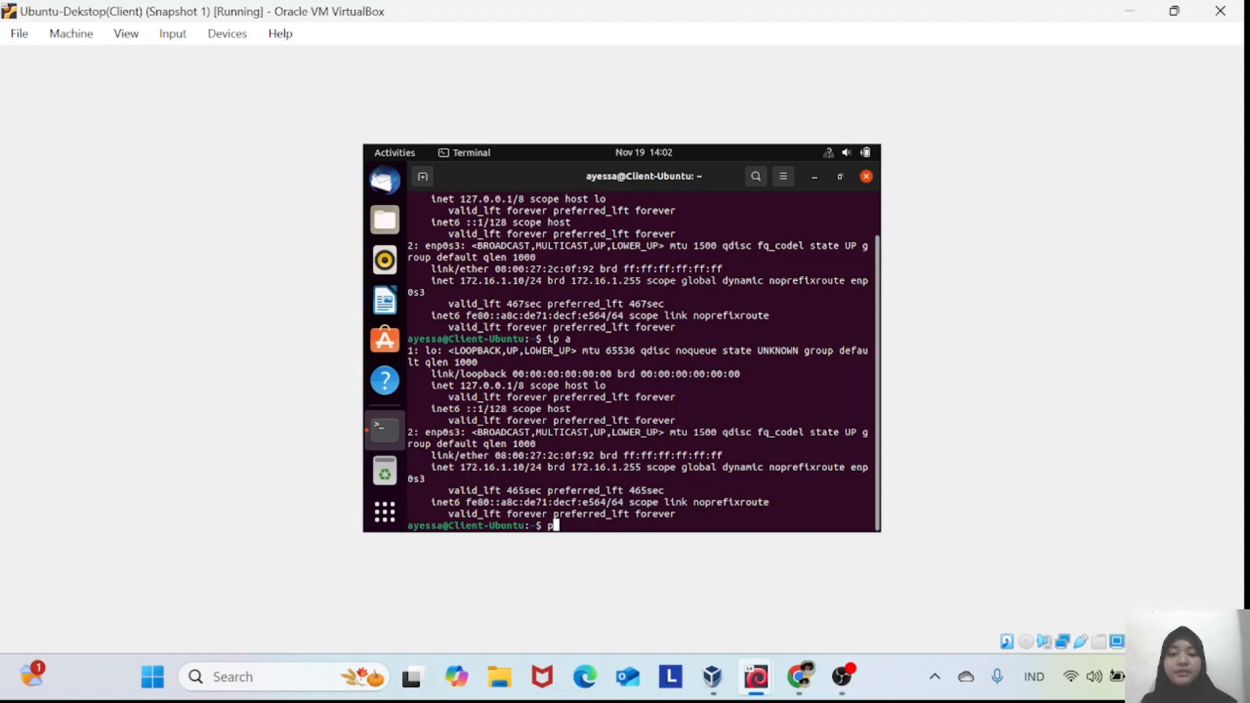
text(ing google.com)
key(Return)
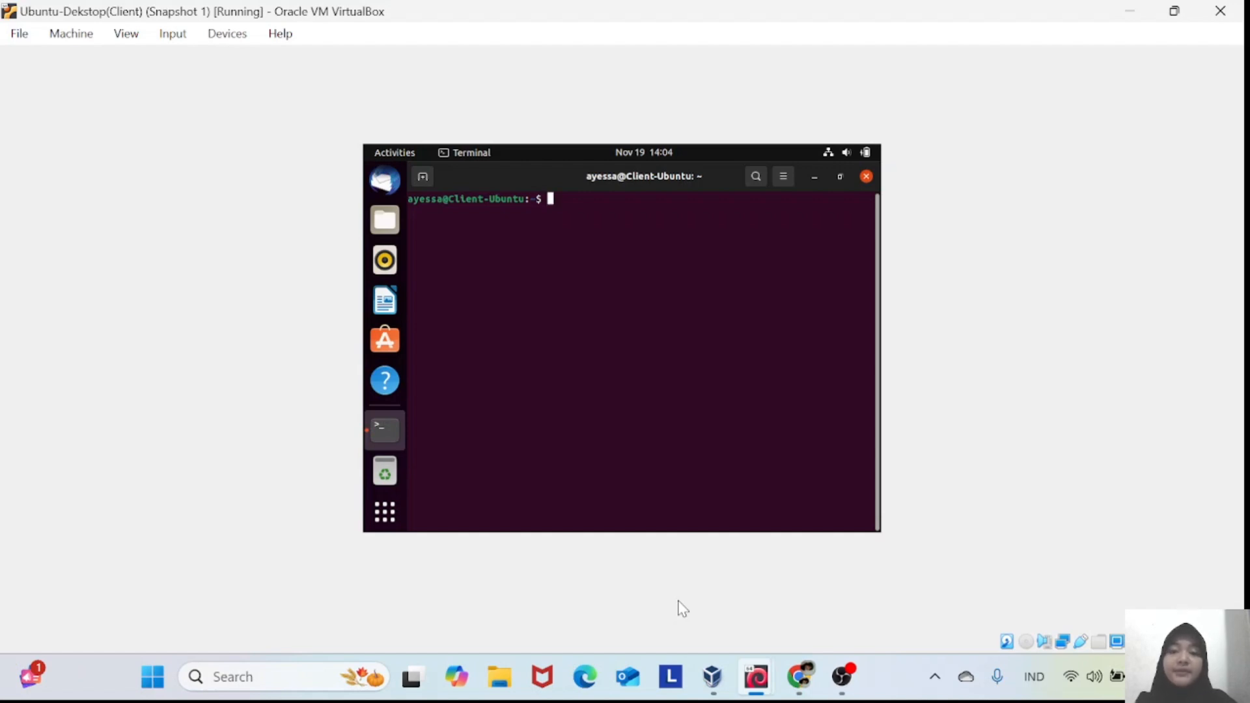
Test the client's connection to the host 10.10.10.2 with a ping and stop it after a few replies.
text(pi)
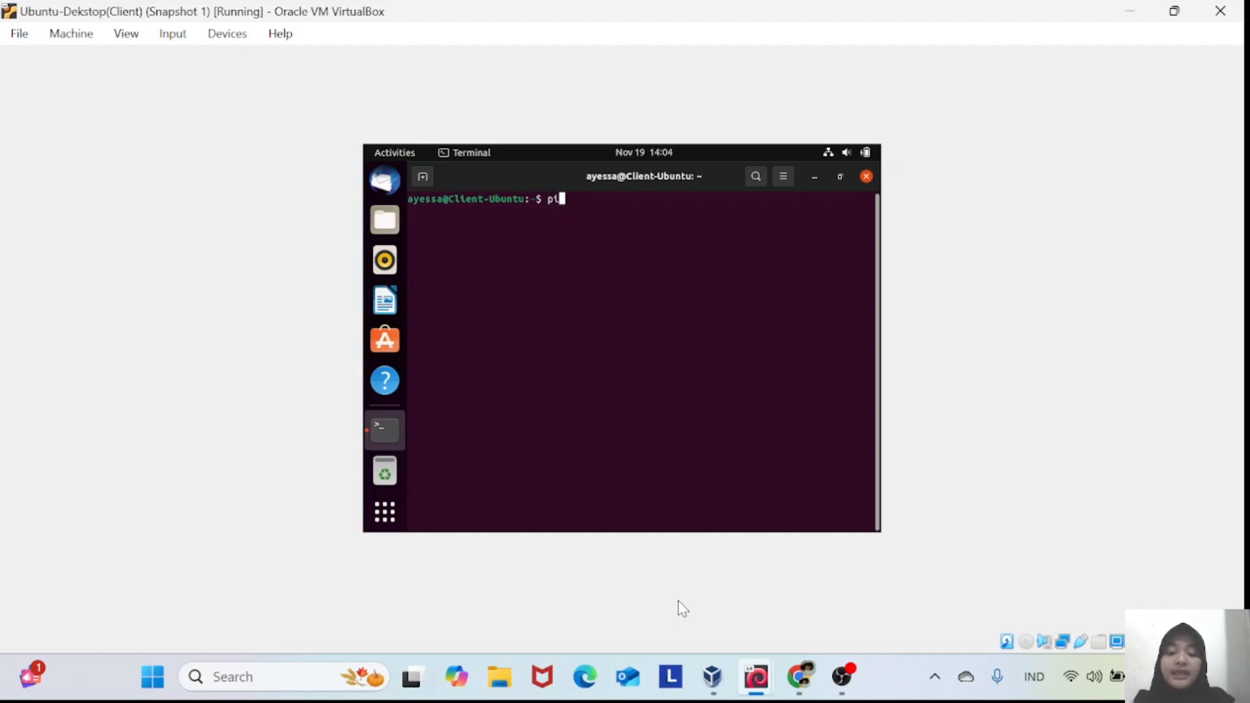
text(ng 10.10)
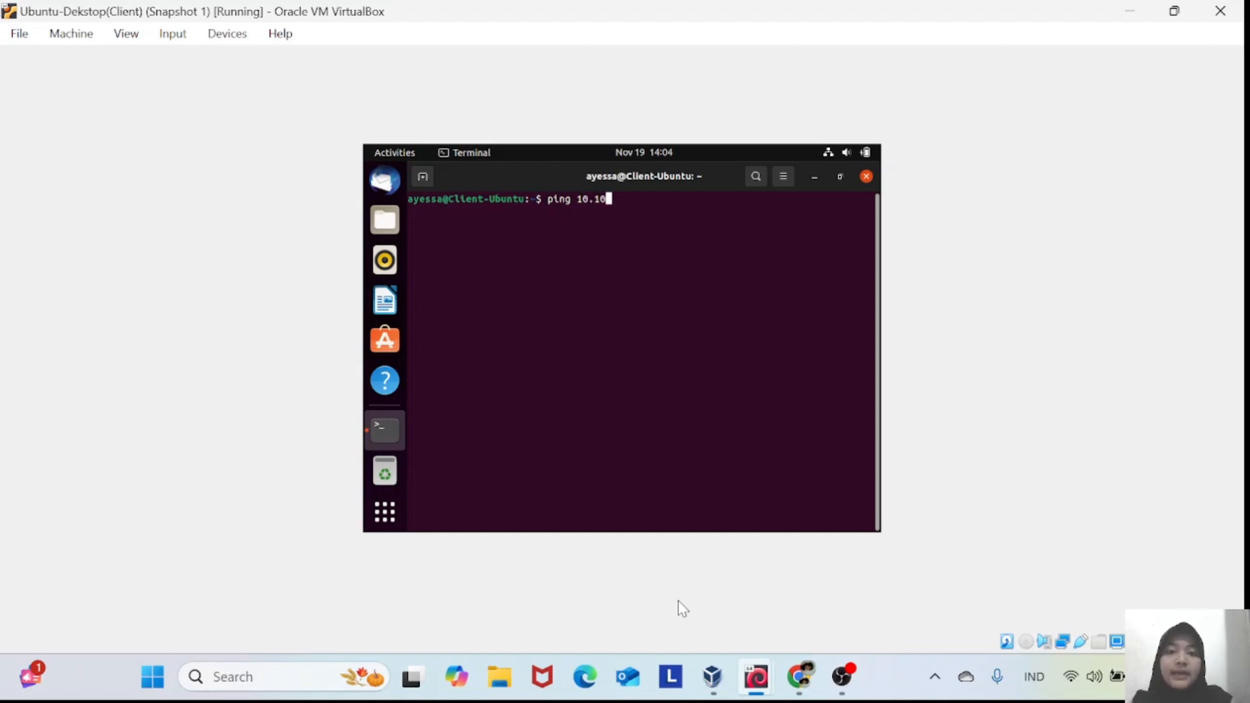
text(.10.)
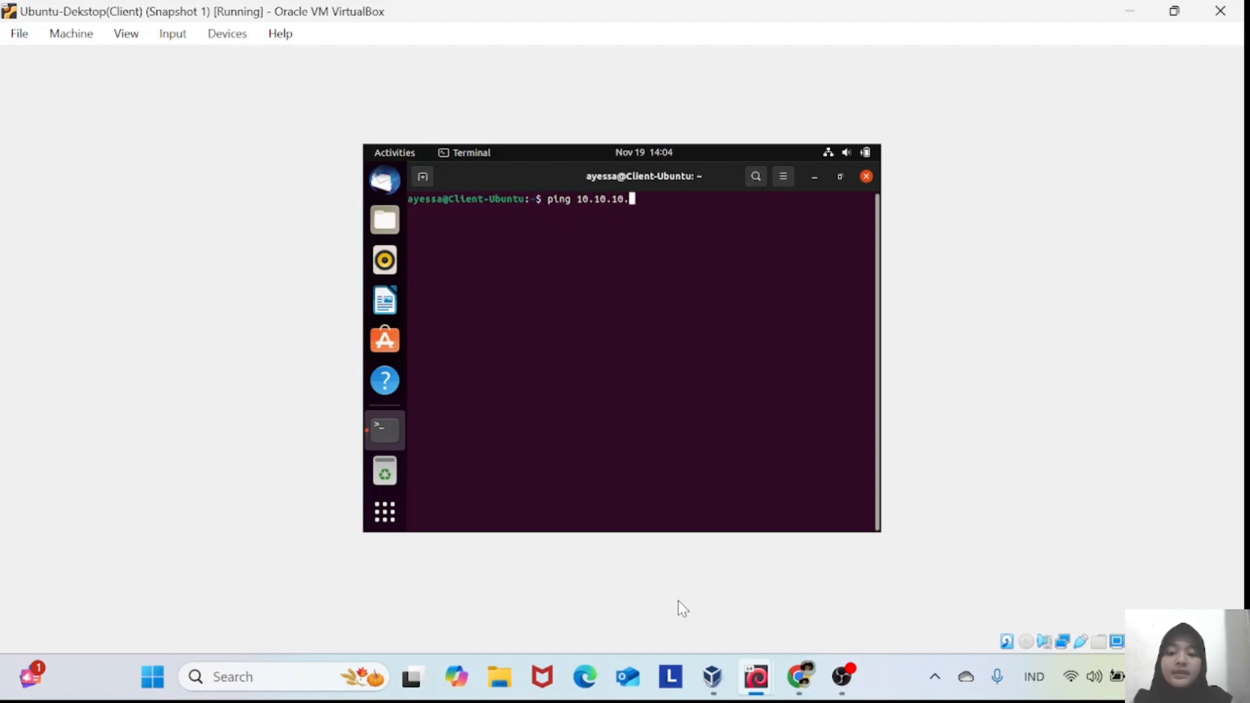
text(2)
key(Return)
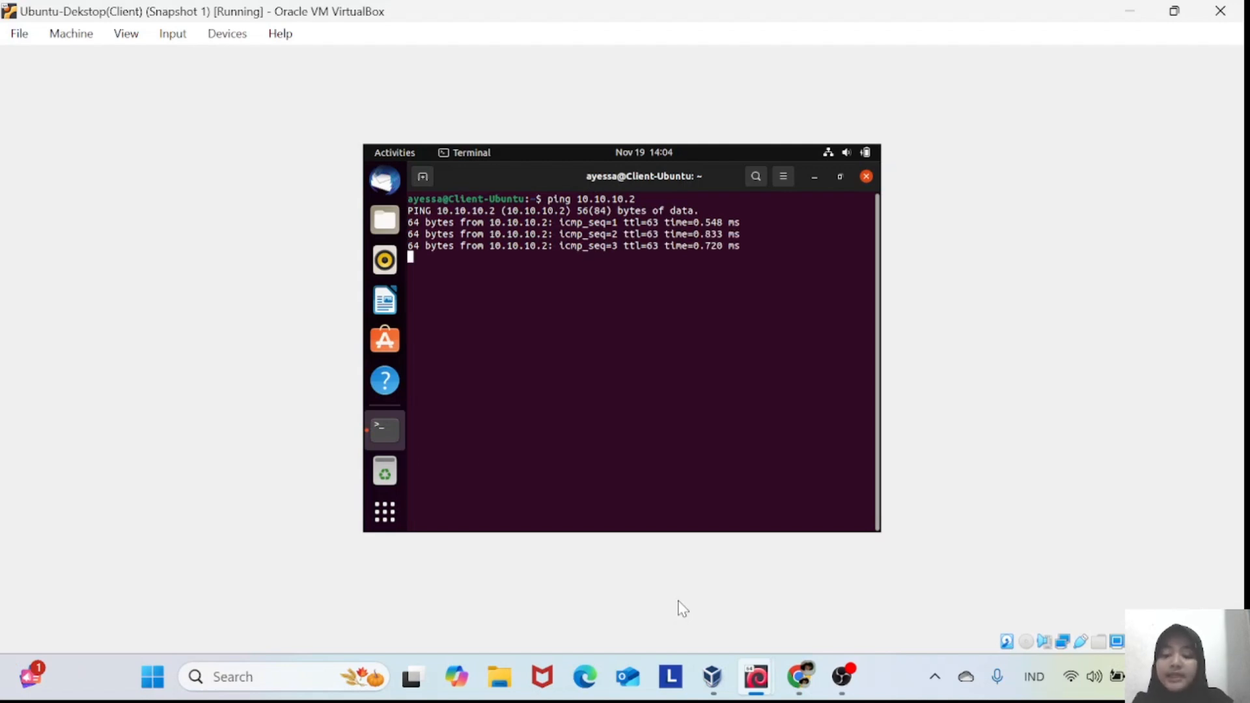
key(ctrl+c)
Reuse the previous ping command to test the connection to 10.10.10.3, stopping it after a few replies.
key(Up)
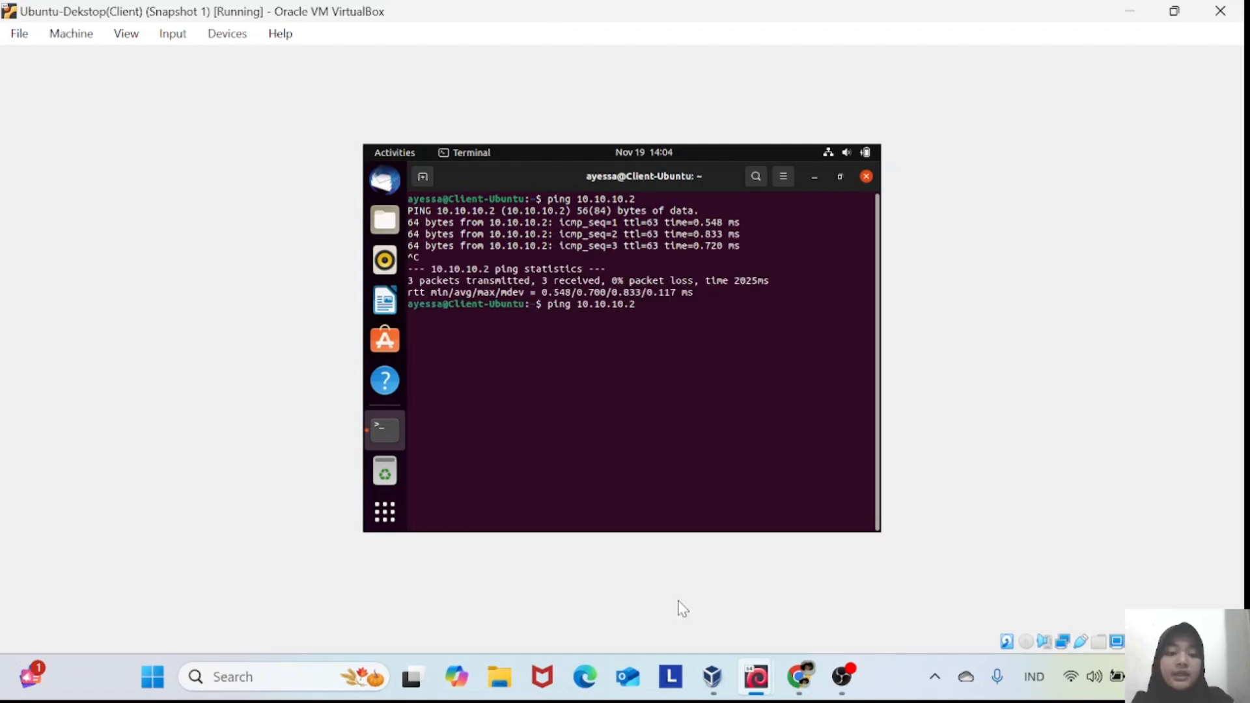
key(BackSpace)
text(3)
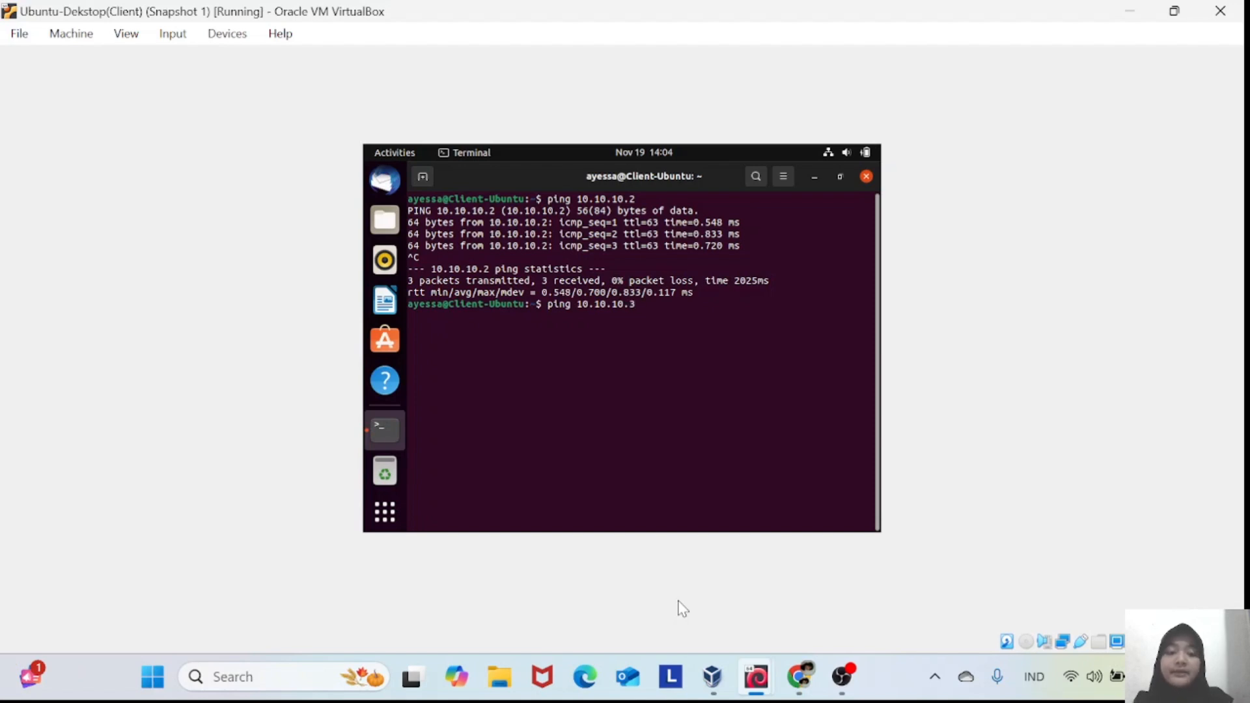
key(Return)
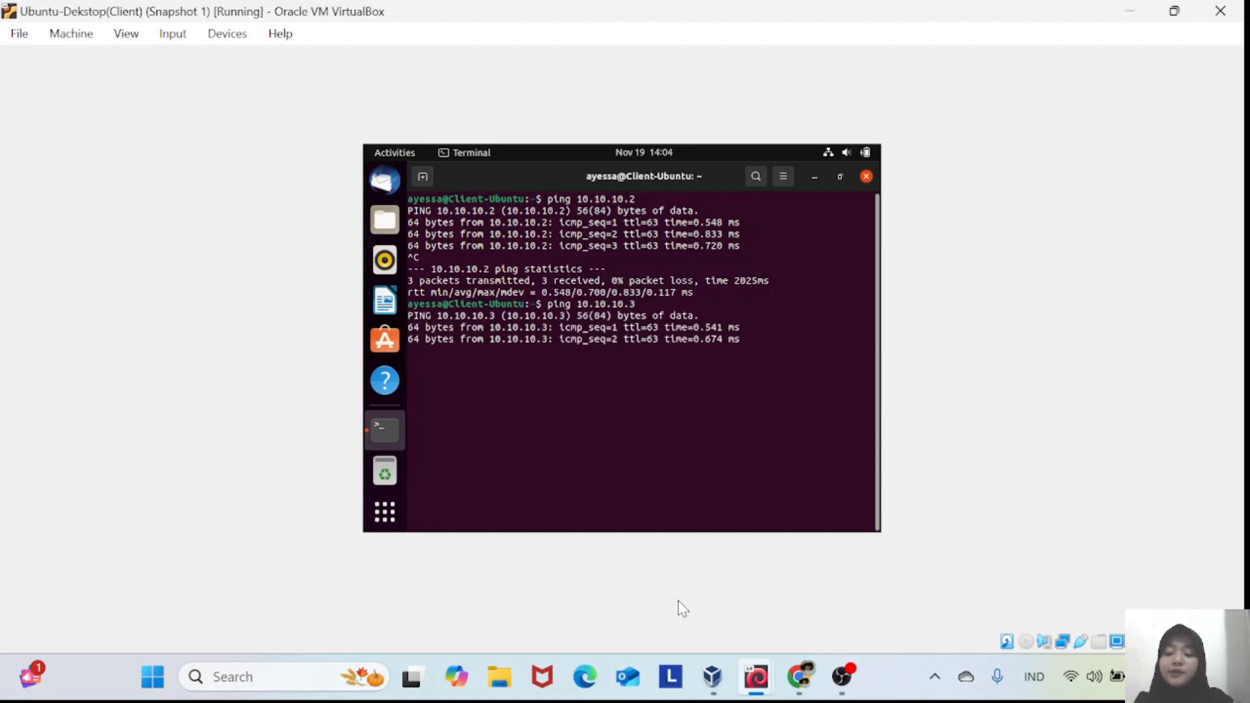
key(ctrl+c)
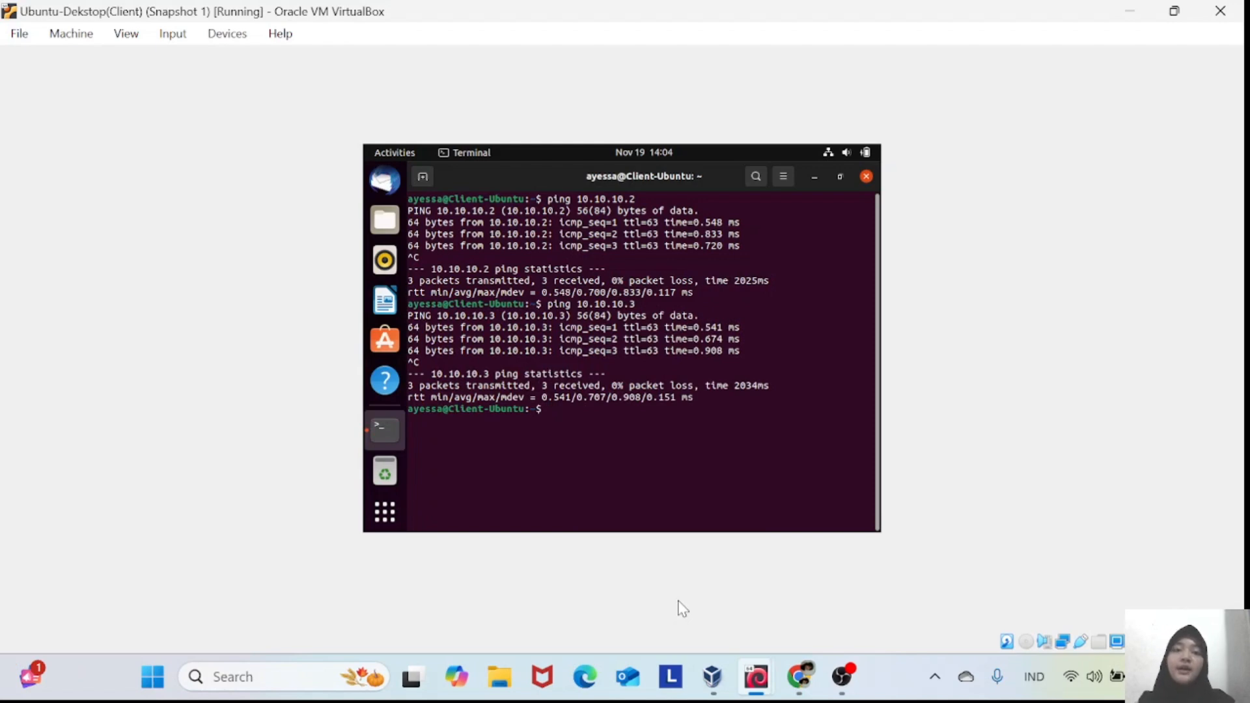